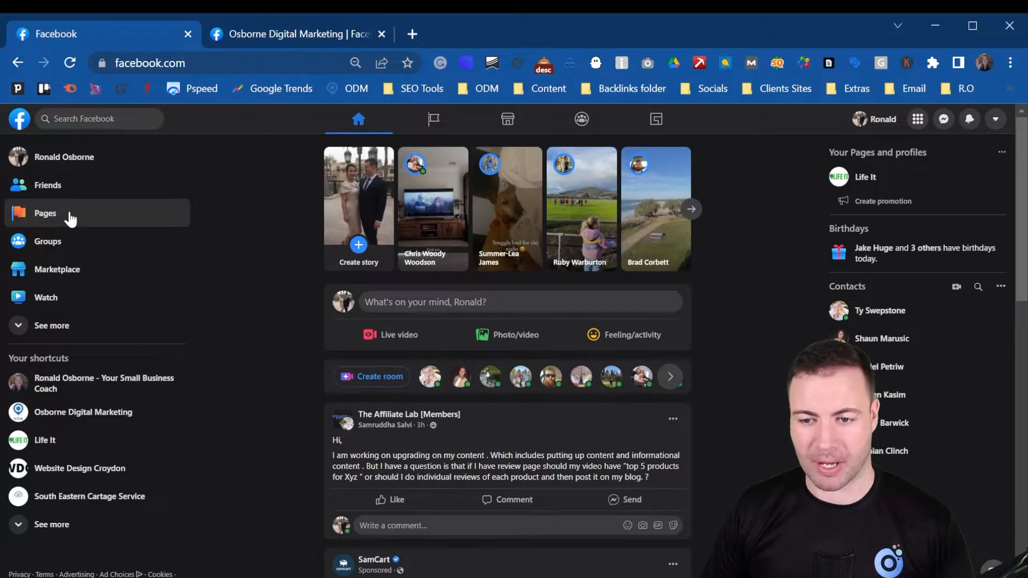
Step: Expand the home feed's shortcut list to reveal Ad Center and Ads Manager, then return to the top
left_click(29, 332)
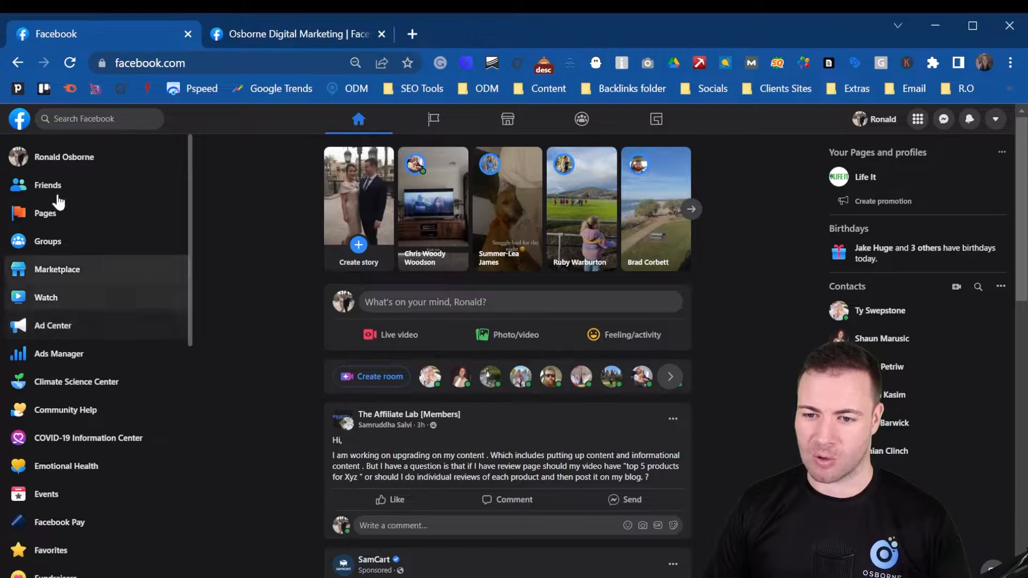
scroll(69, 225, "down", 5)
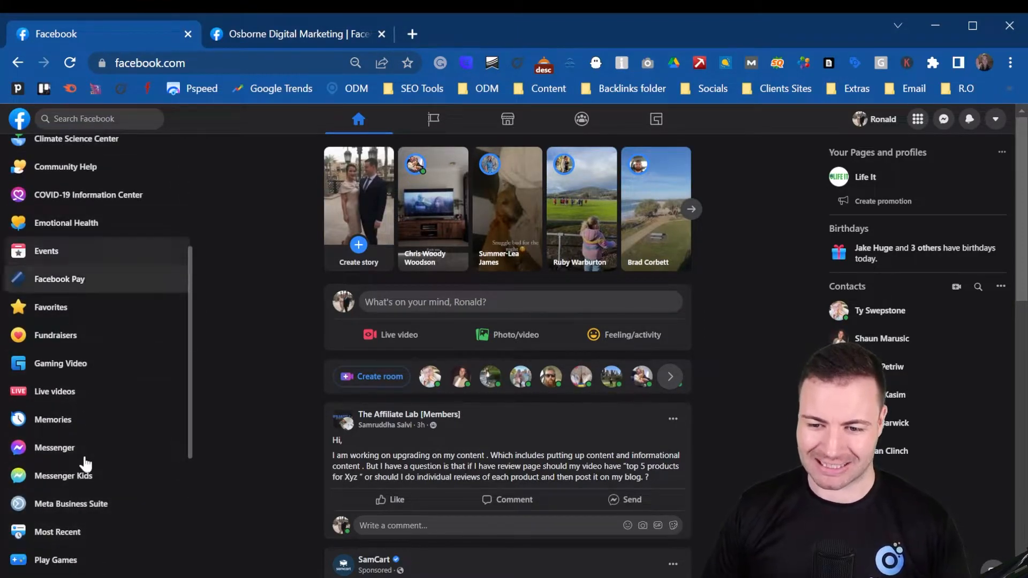
scroll(104, 383, "up", 5)
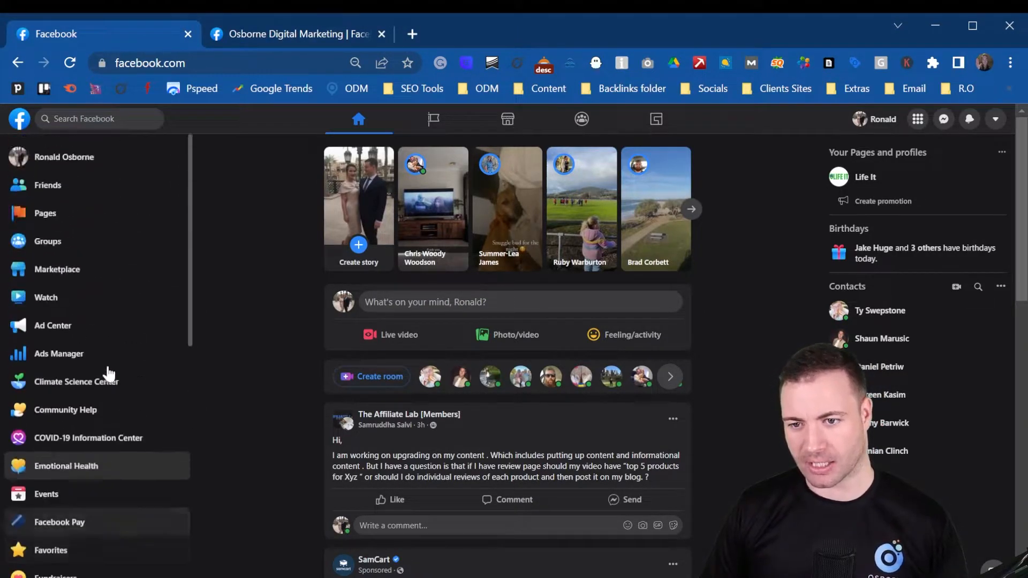
Step: Go to the managed Pages overview and start creating a new Page
left_click(63, 216)
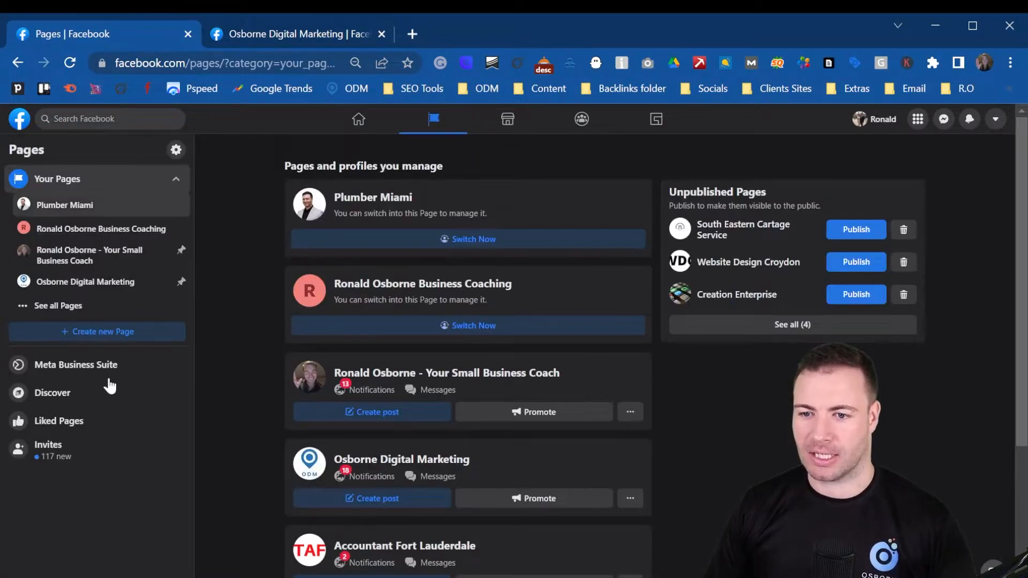
left_click(87, 337)
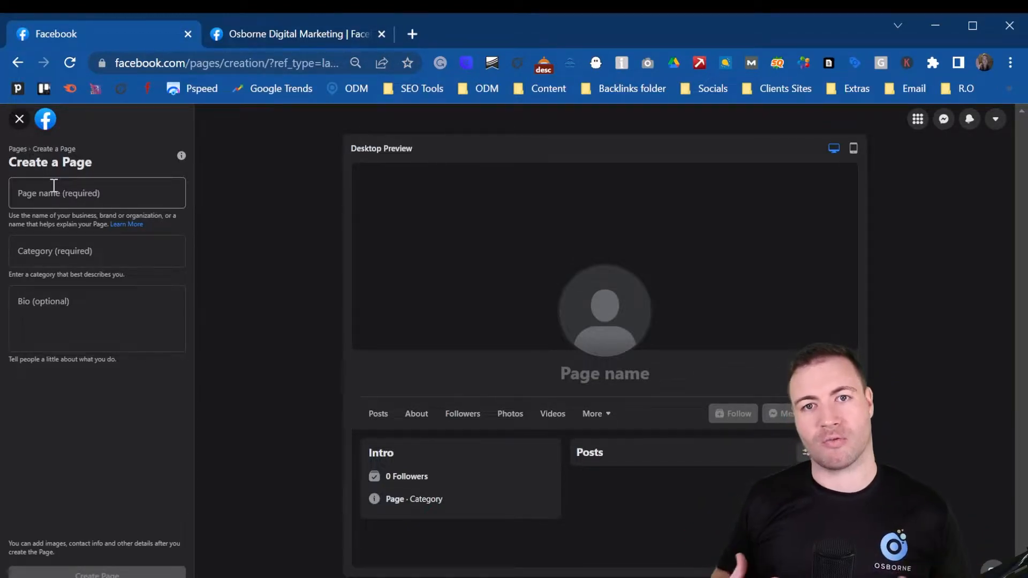
Step: Enter 'Electrician Miami' as the Page name
left_click(47, 187)
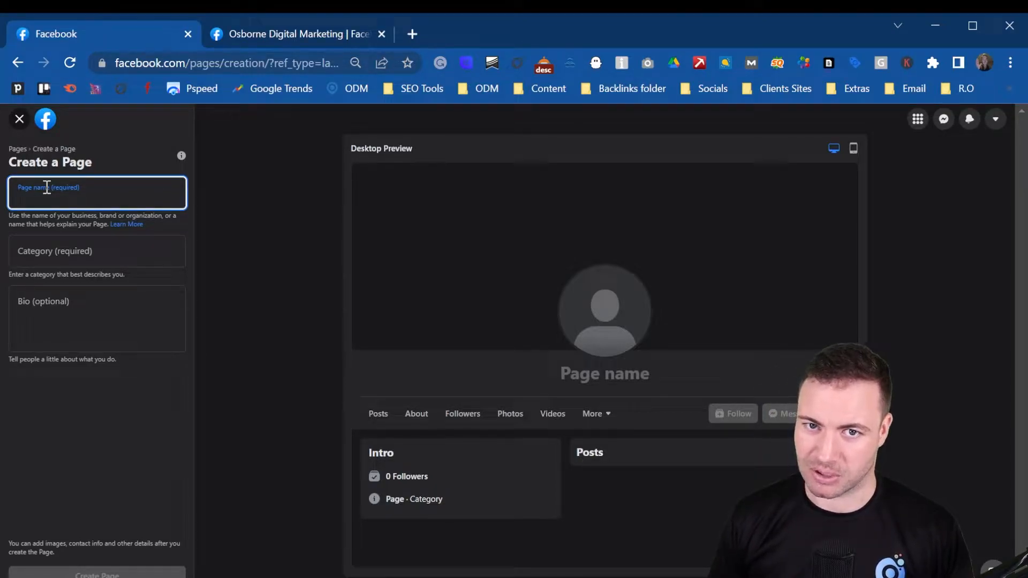
type("Ele")
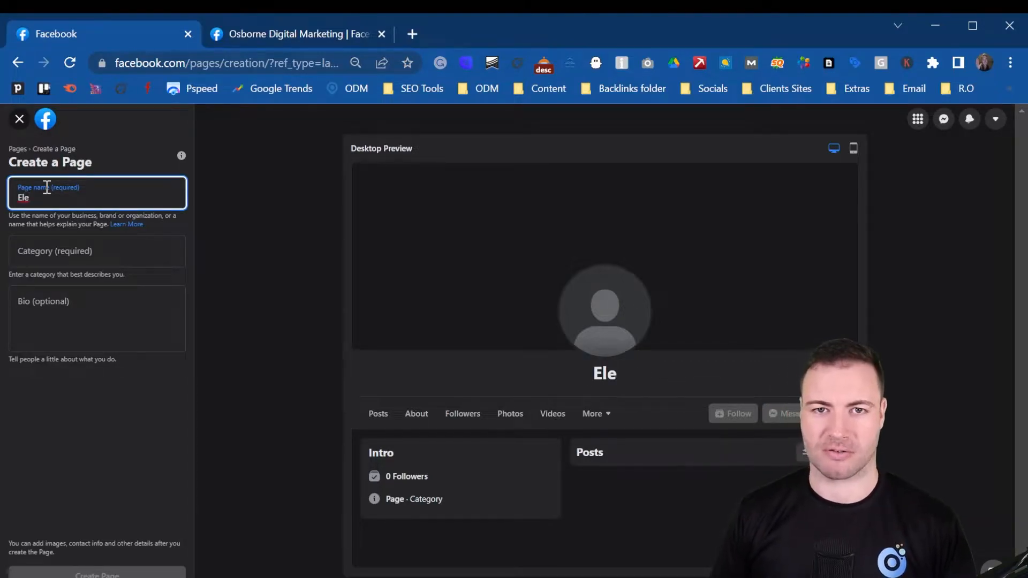
type("ctrician Mi")
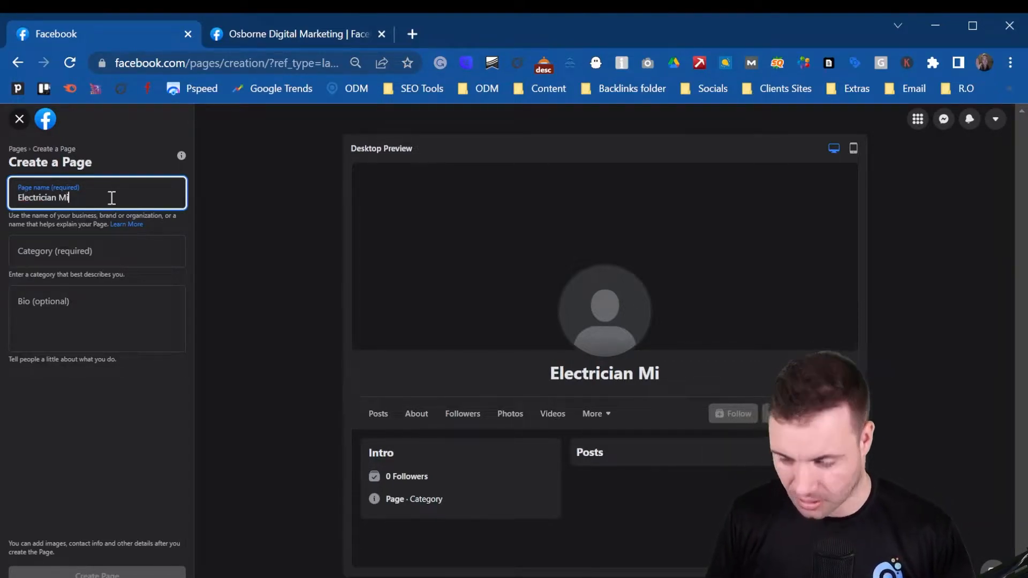
type("ami")
left_click(85, 230)
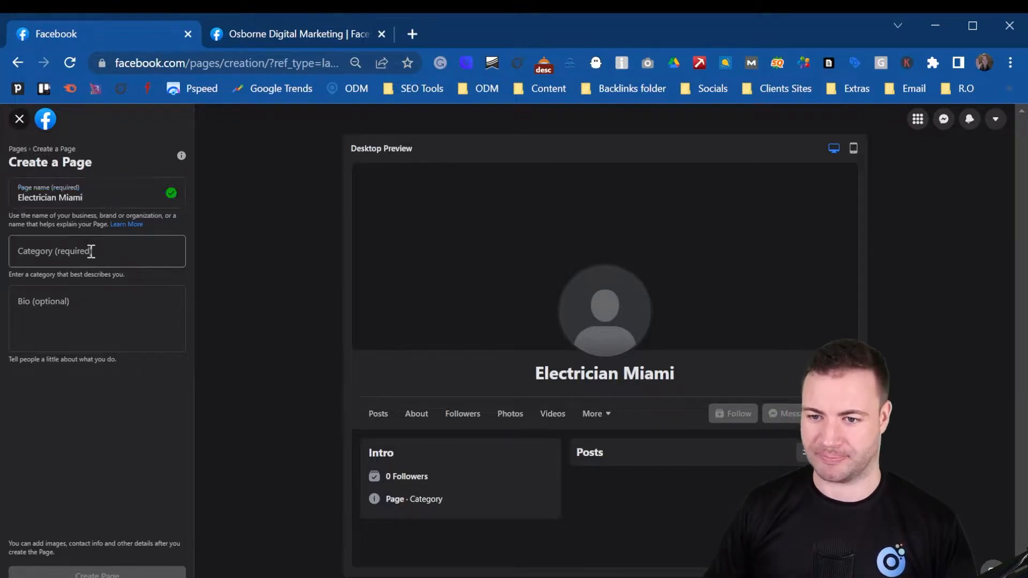
Step: Choose the Electrician category and paste the bio 'We are the best electrical company in Miami'
left_click(91, 251)
type("ele")
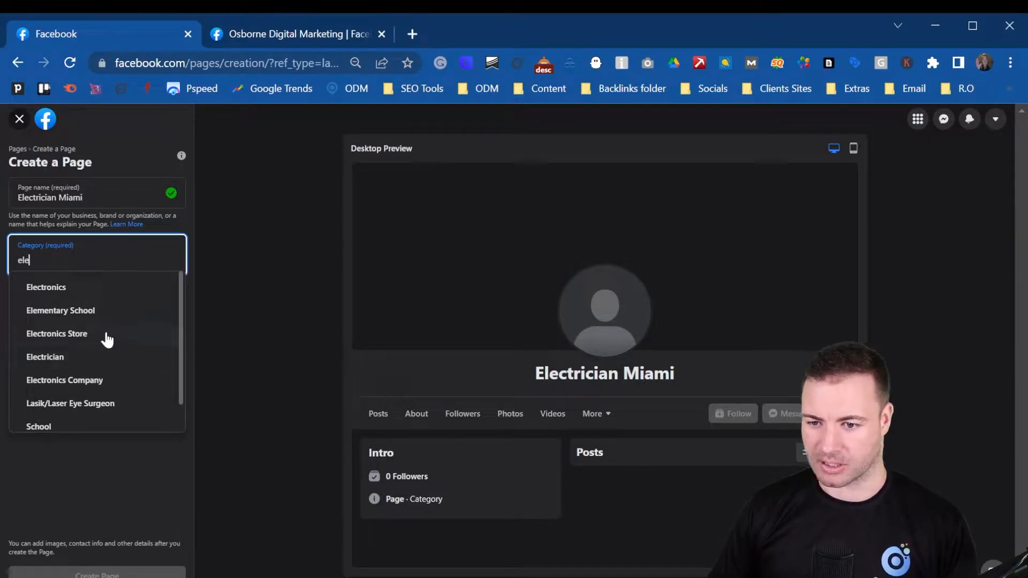
scroll(117, 346, "down", 1)
scroll(118, 346, "down", 1)
scroll(96, 299, "up", 2)
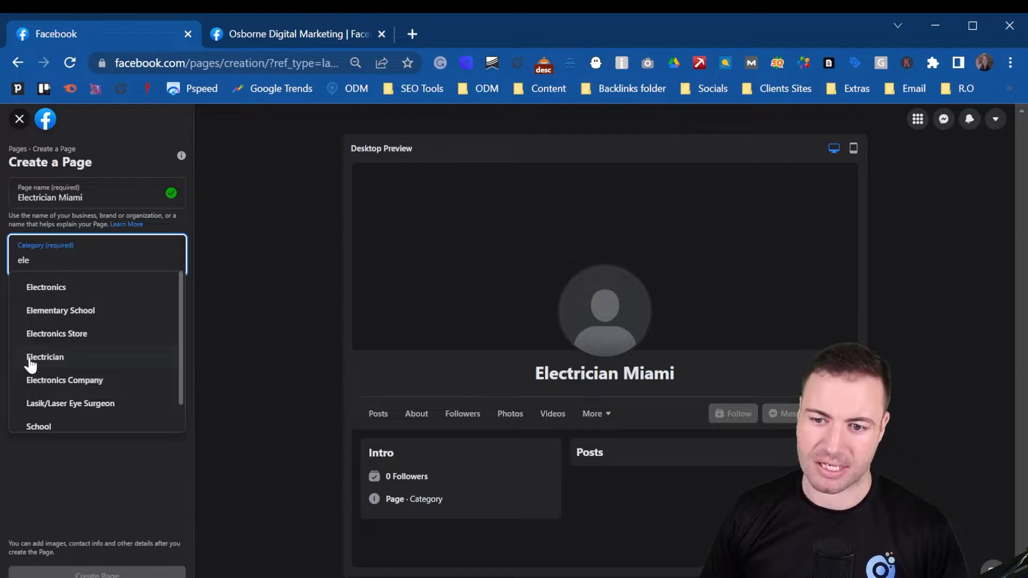
left_click(67, 358)
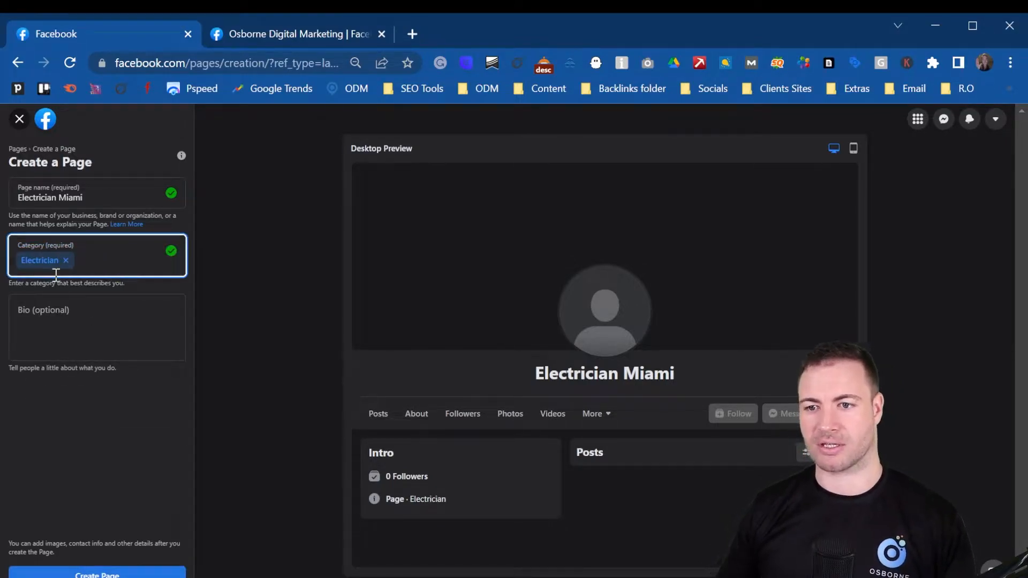
left_click(167, 312)
type("We are the best electrical company in Miami")
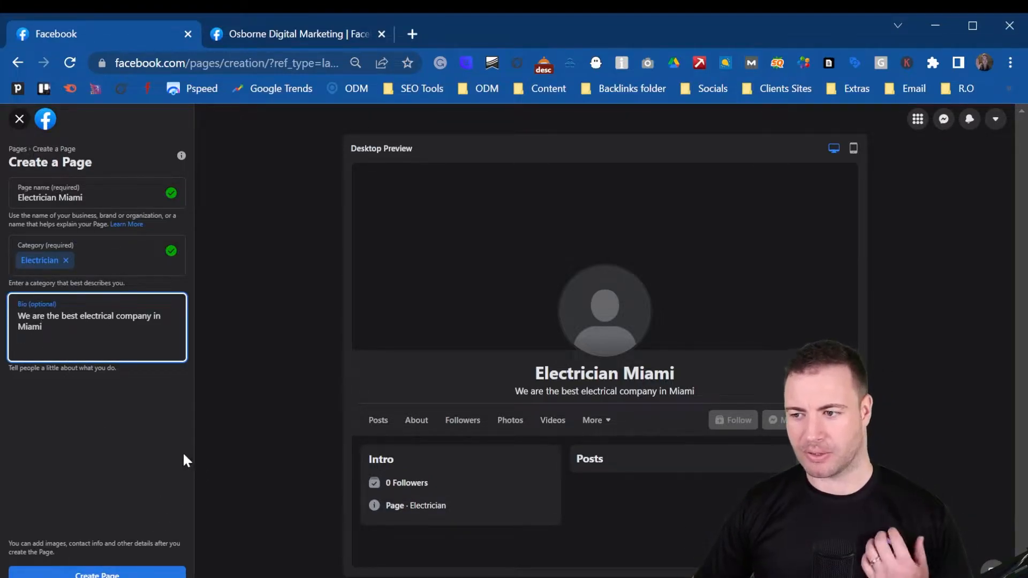
Step: Create the Page, then upload a headshot profile picture and a company-logo cover photo
left_click(127, 575)
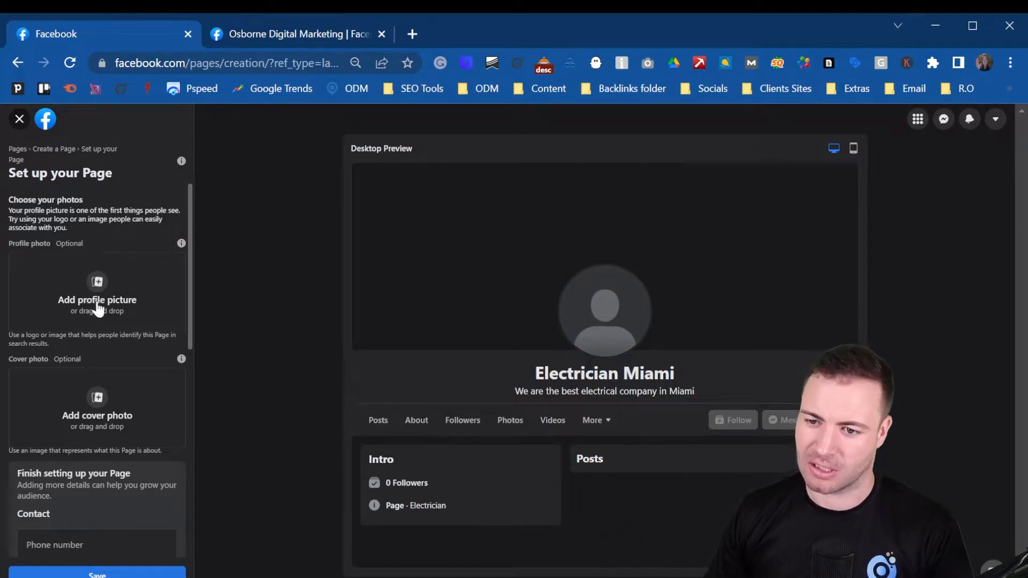
left_click(98, 282)
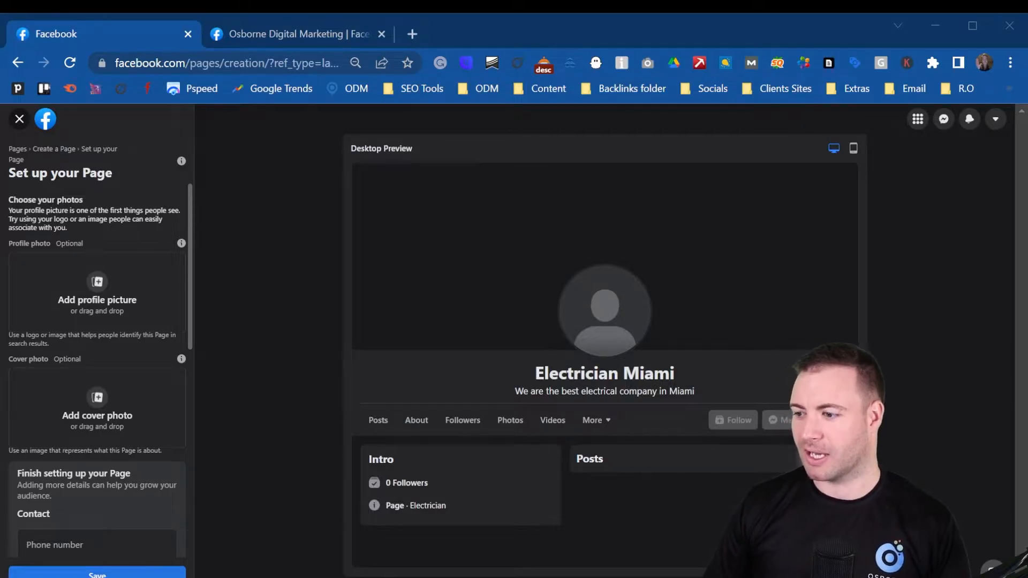
key("Return")
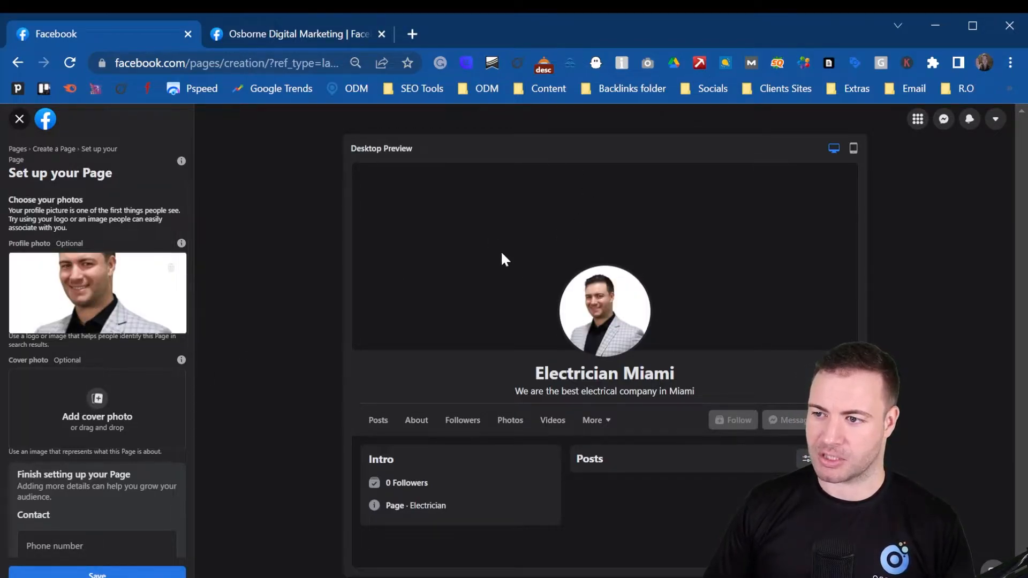
left_click(98, 398)
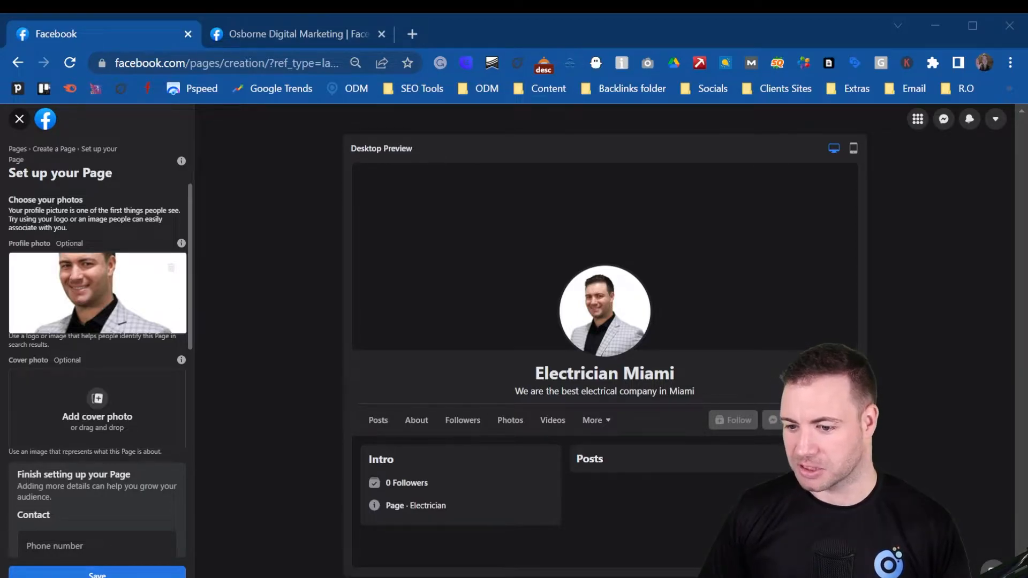
key("Return")
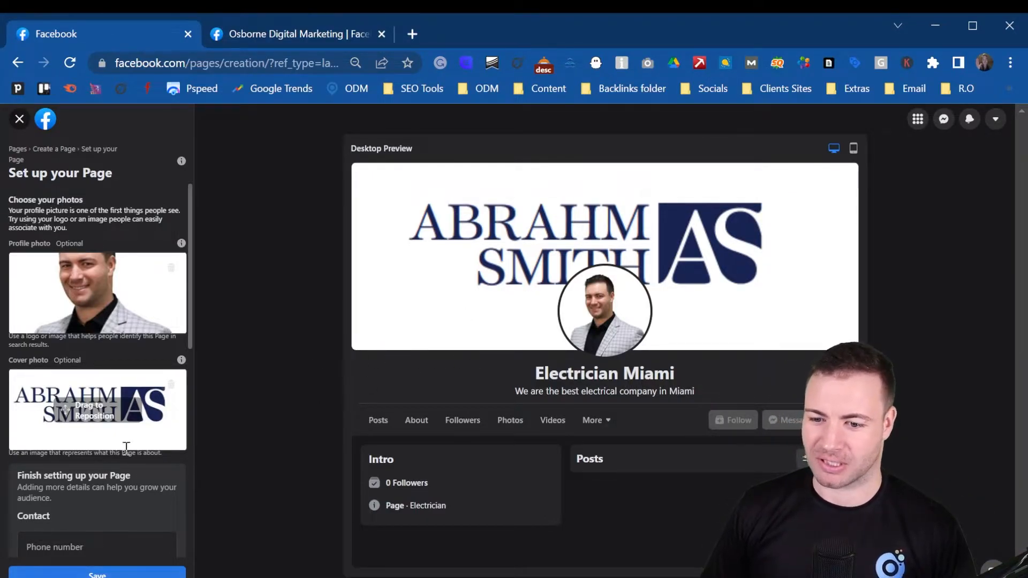
Step: Enter the business phone number, contact e-mail and website yourbusiness.com
scroll(136, 443, "down", 7)
scroll(105, 297, "up", 3)
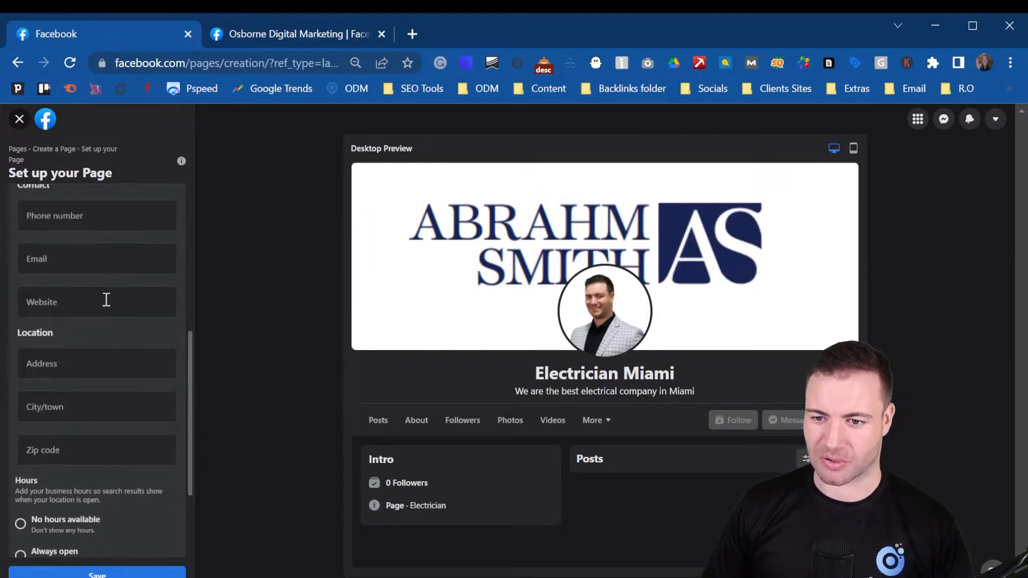
left_click(75, 304)
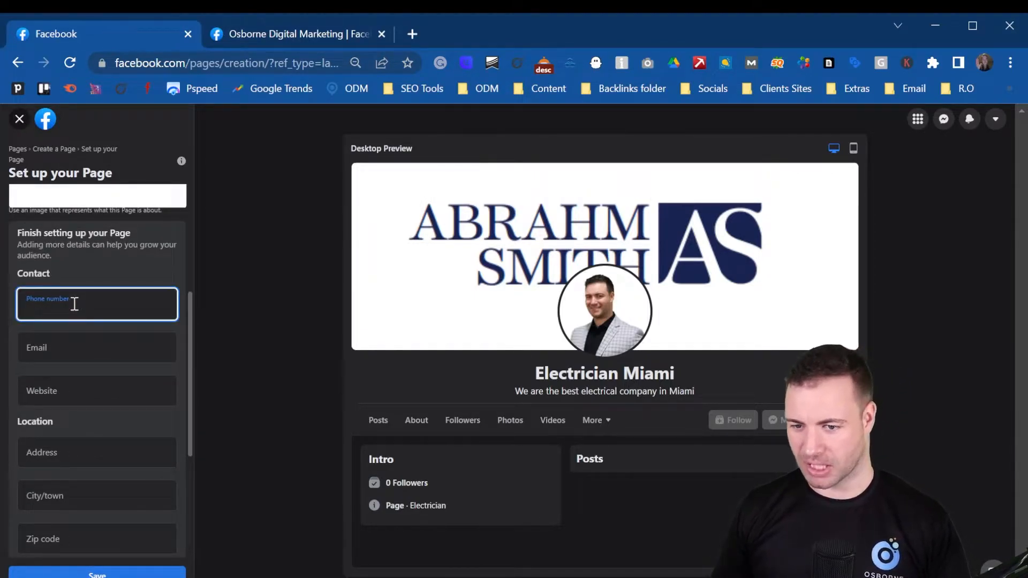
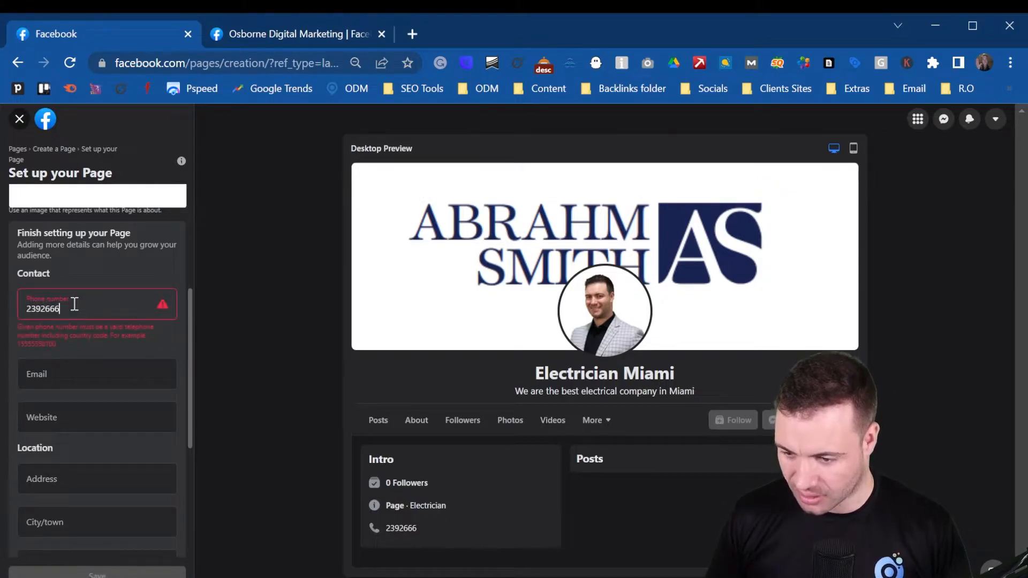
left_click(106, 353)
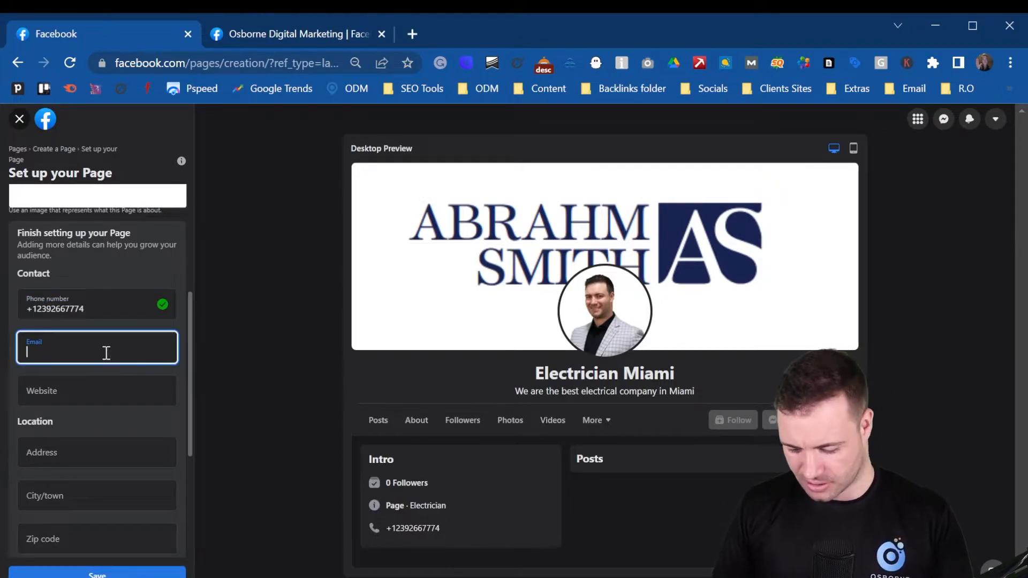
type("info")
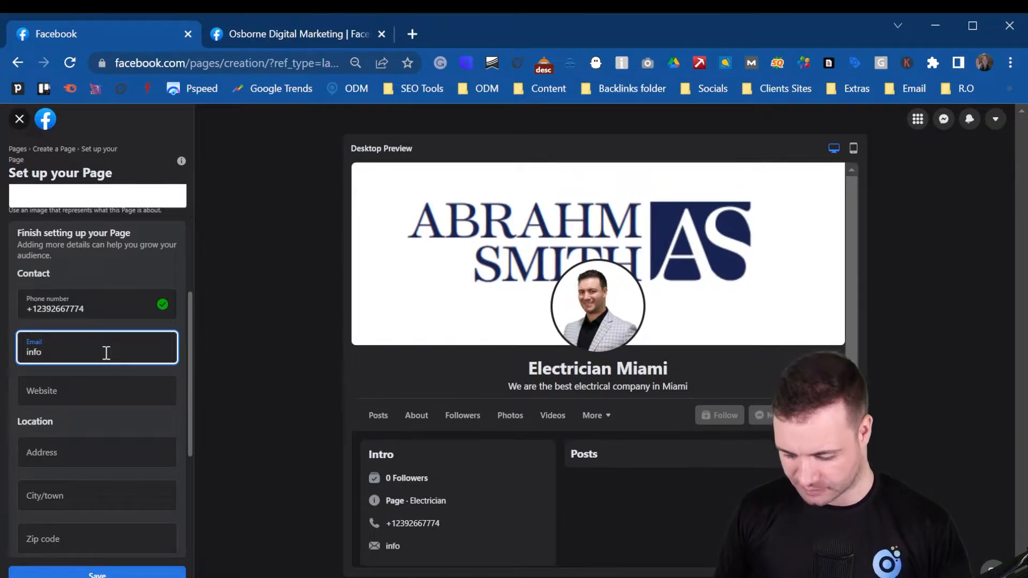
type("@yourdomain.c")
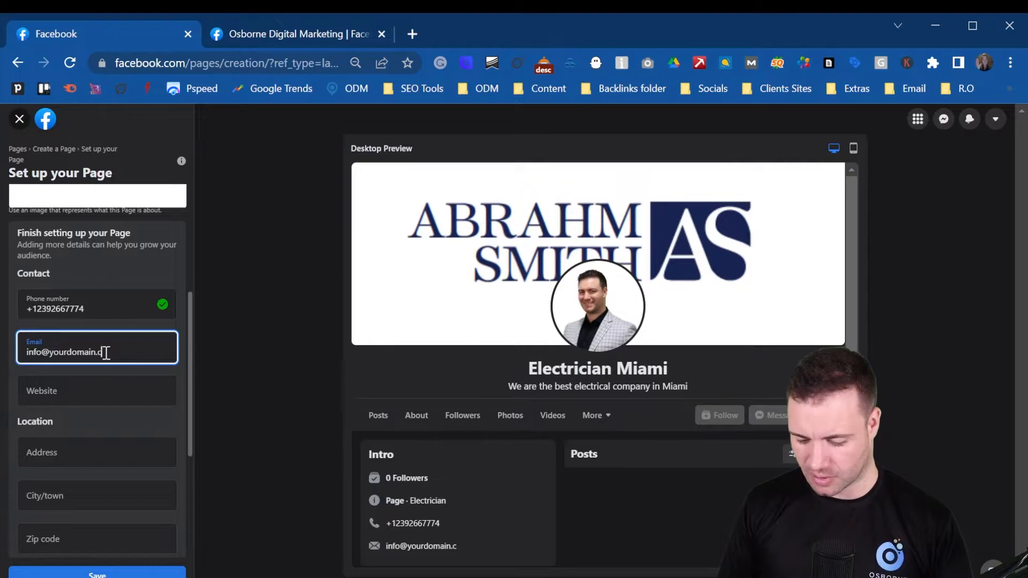
type("om")
left_click(94, 391)
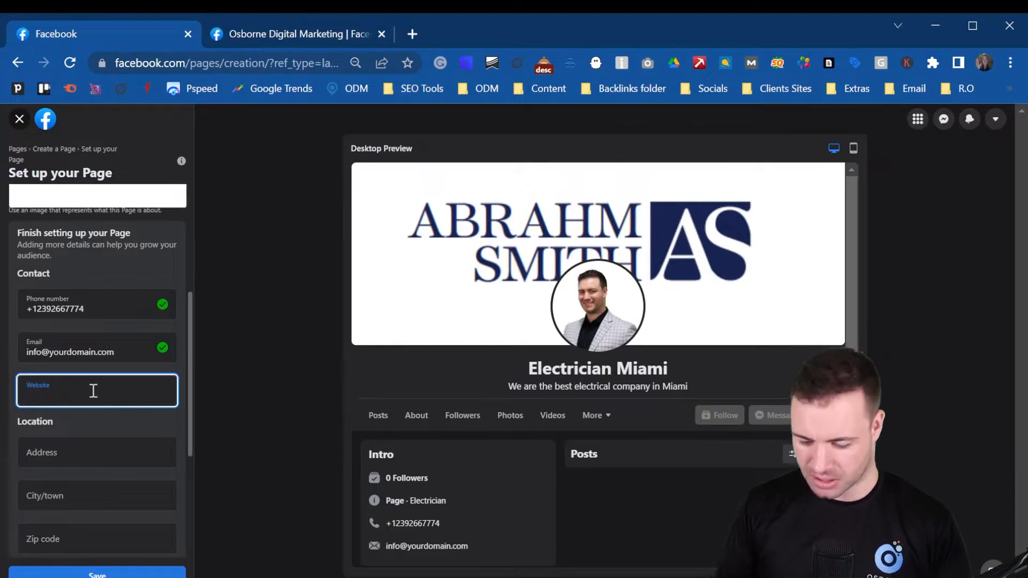
type("yourbus")
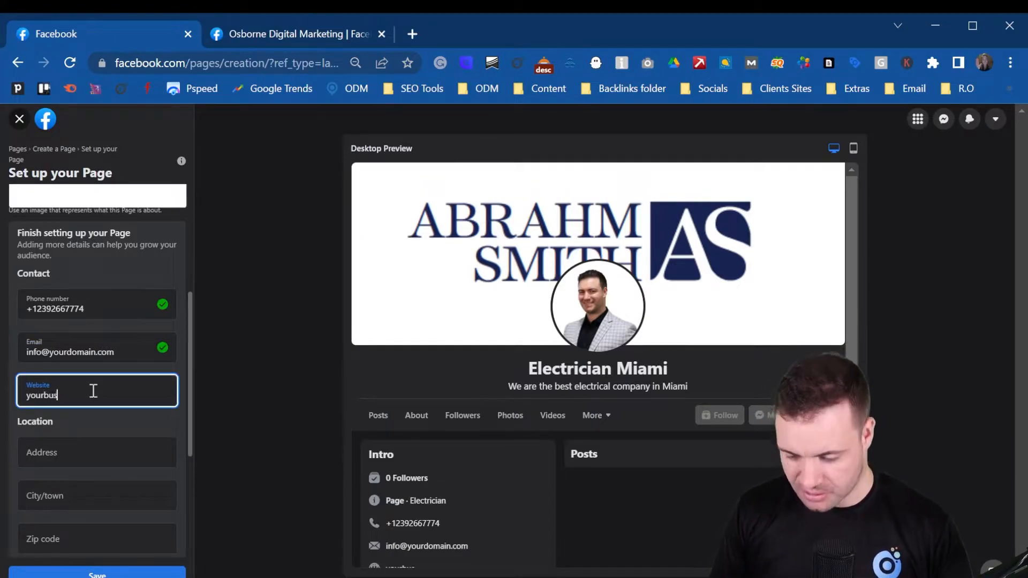
type("iness.com")
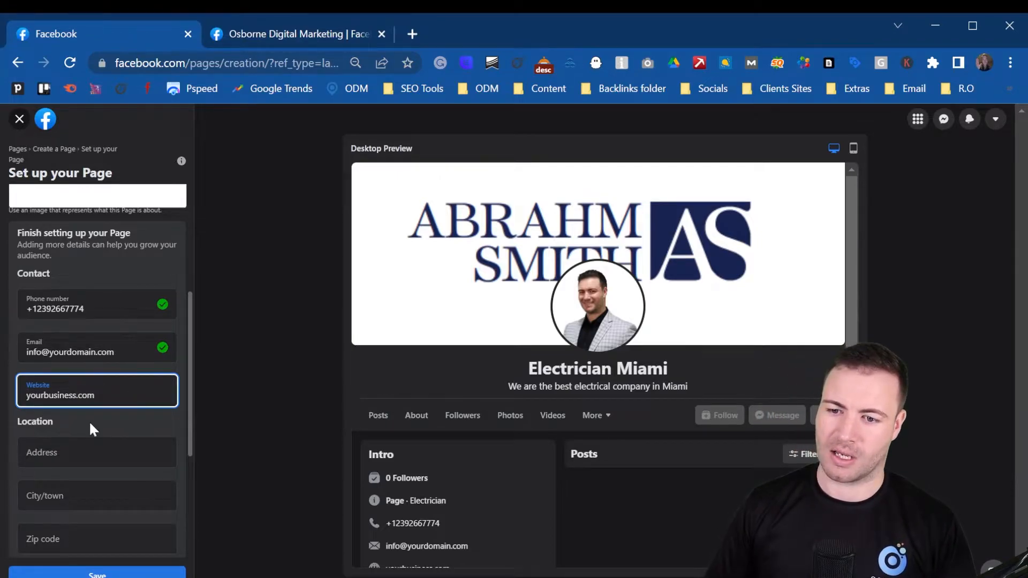
Step: Fill in the street address, city Fort Lauderdale, Florida, and the zip code
scroll(89, 418, "down", 3)
left_click(65, 299)
type("123")
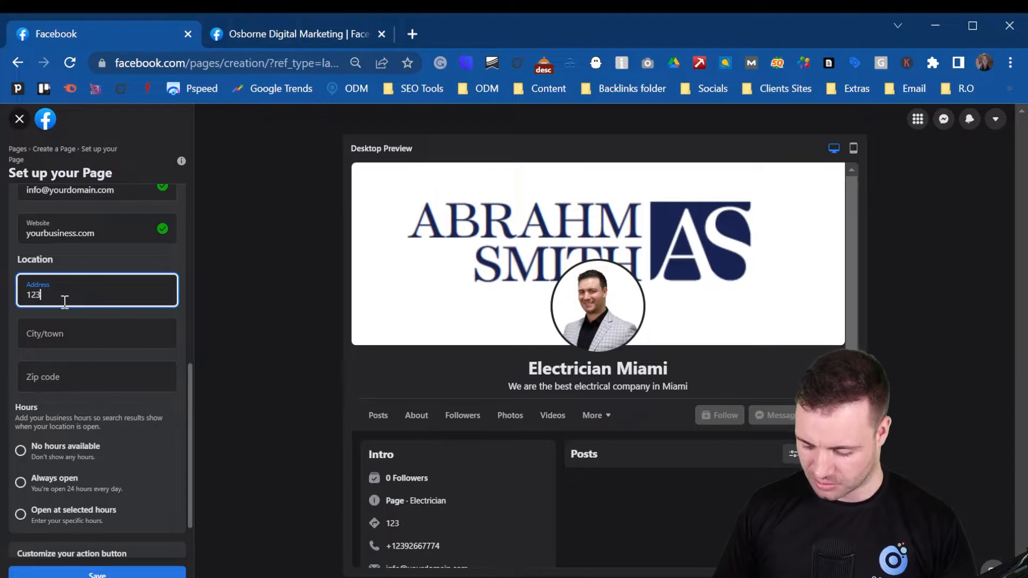
key("Tab")
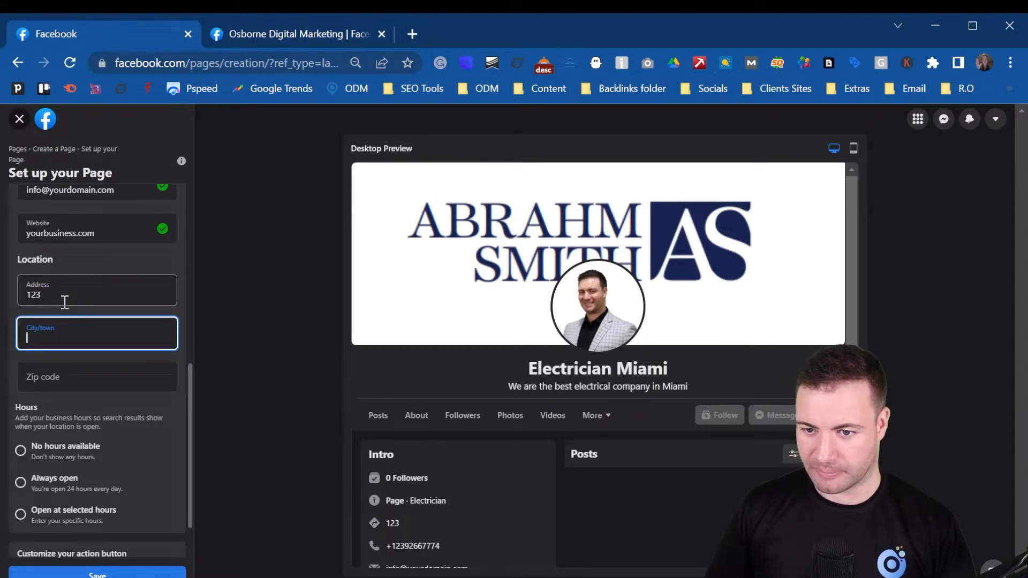
left_click(64, 301)
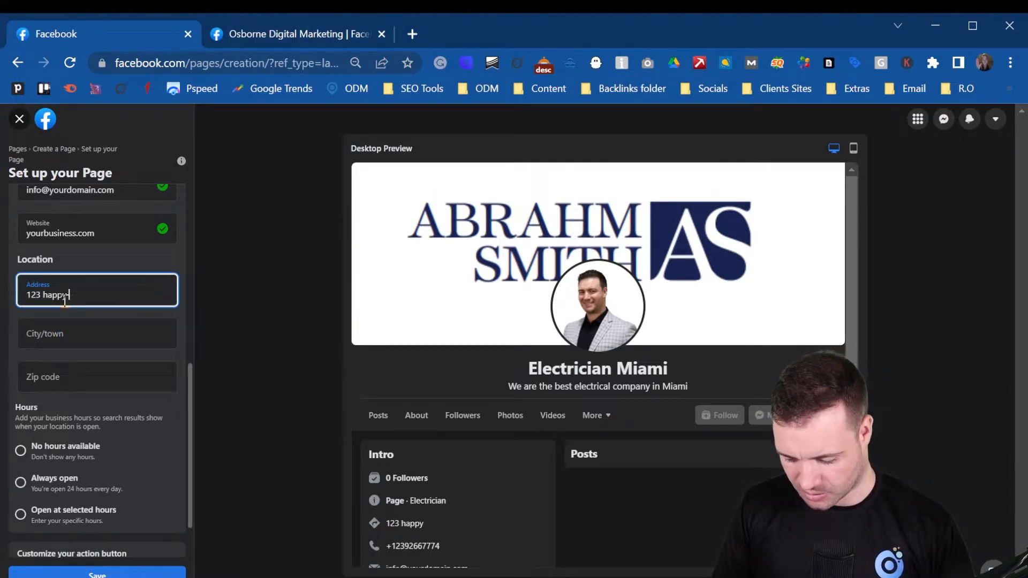
left_click(120, 337)
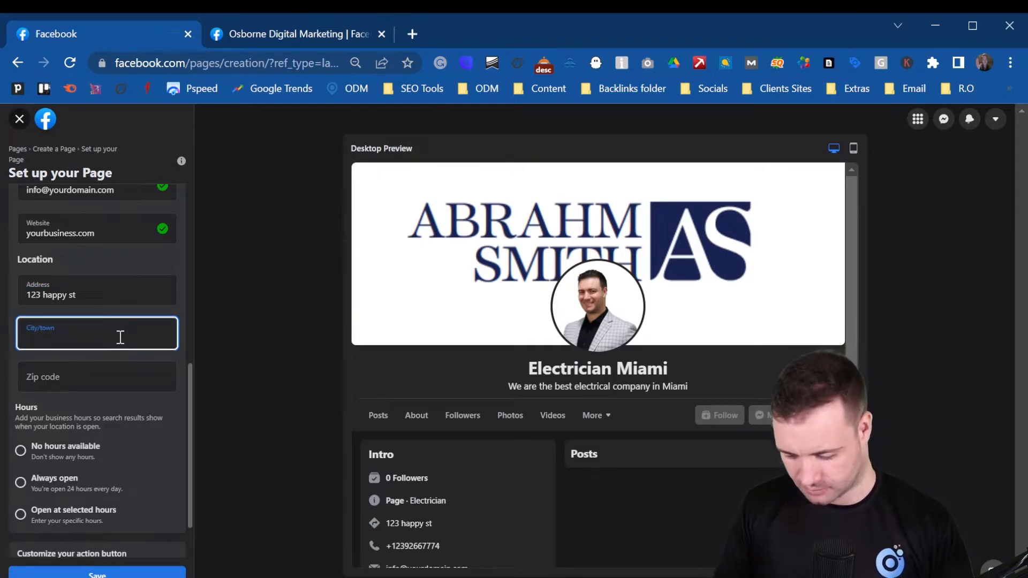
type("Fort")
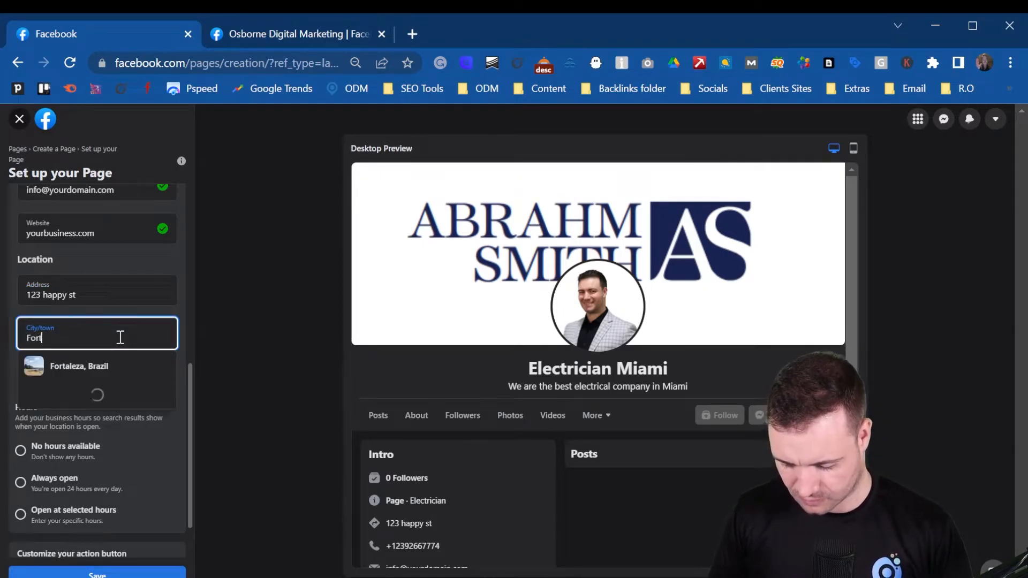
type(" lauderda")
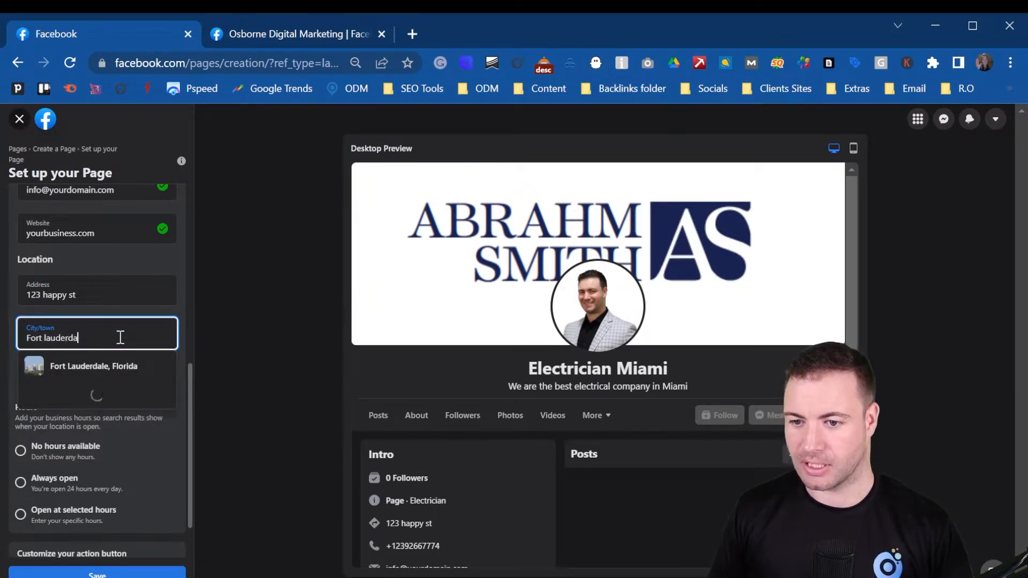
left_click(104, 368)
left_click(113, 379)
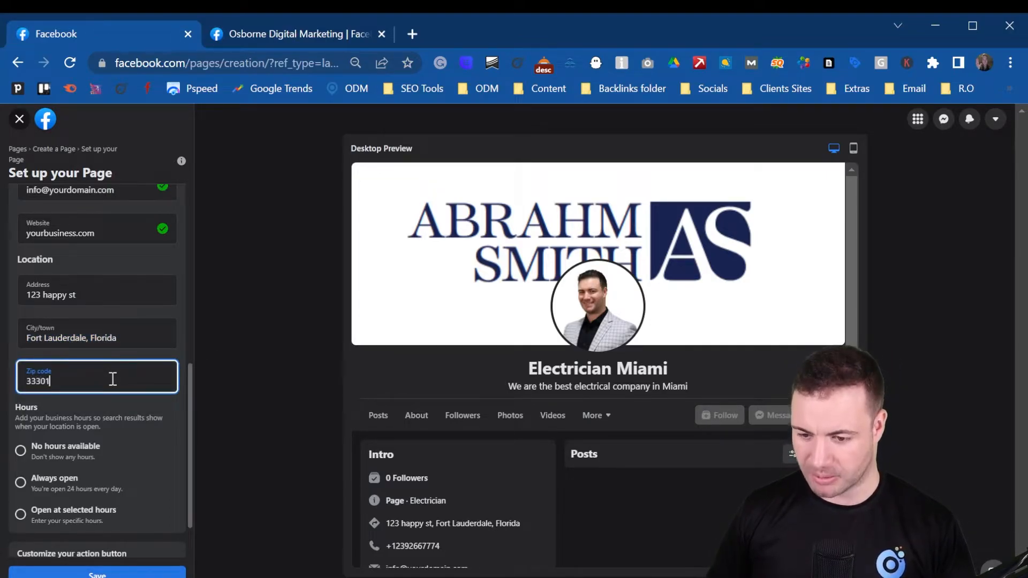
scroll(111, 342, "down", 1)
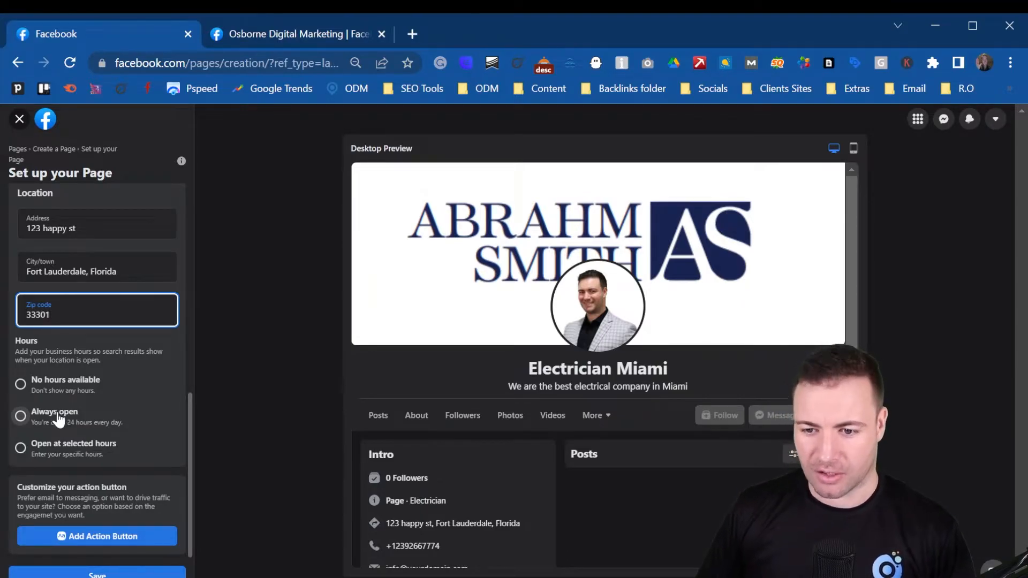
Step: Set hours to Open at selected hours, Monday 3:30 AM to 10:15 PM, and save
left_click(24, 448)
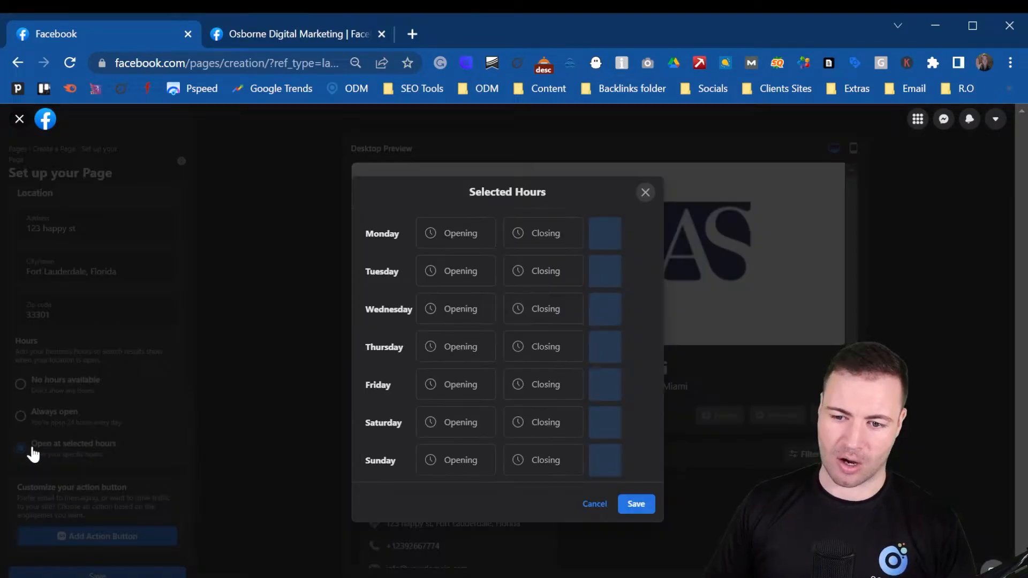
left_click(465, 239)
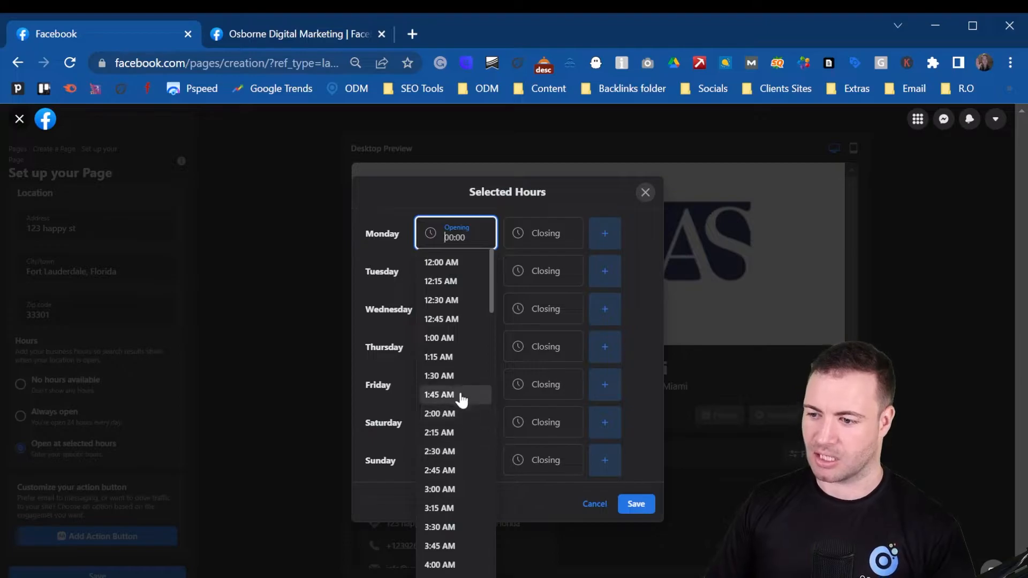
scroll(450, 375, "down", 3)
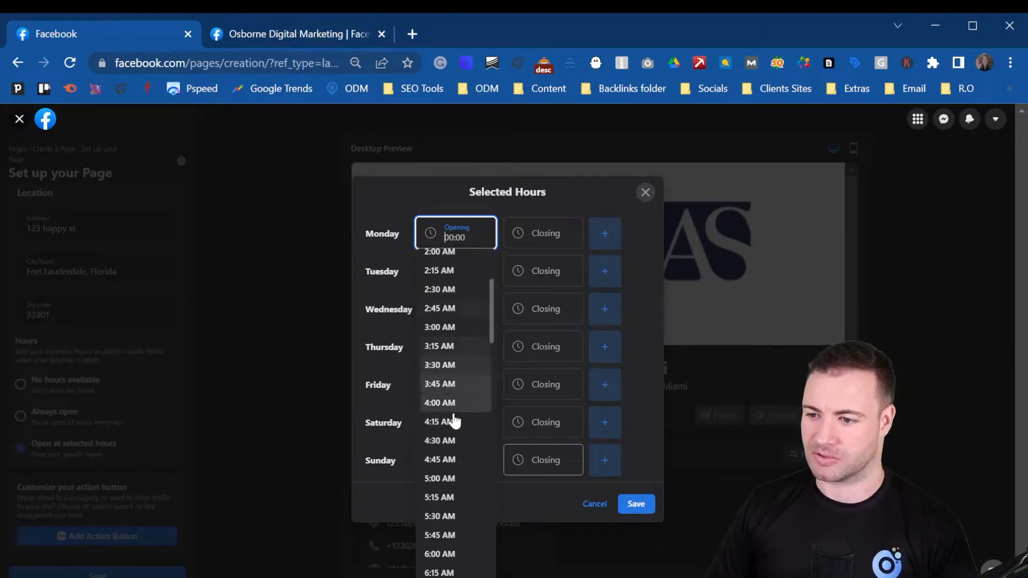
left_click(460, 366)
left_click(535, 232)
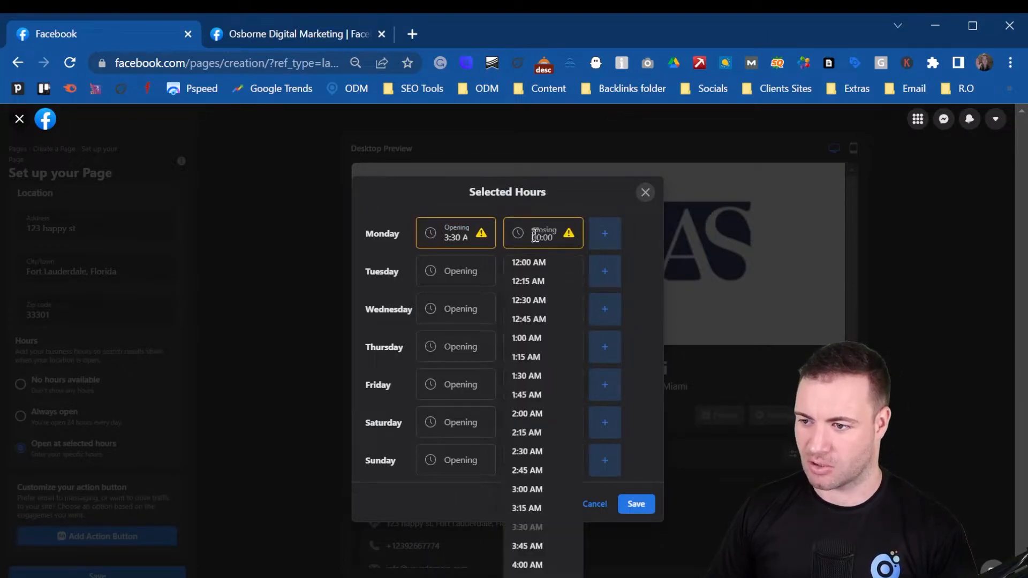
scroll(535, 429, "down", 15)
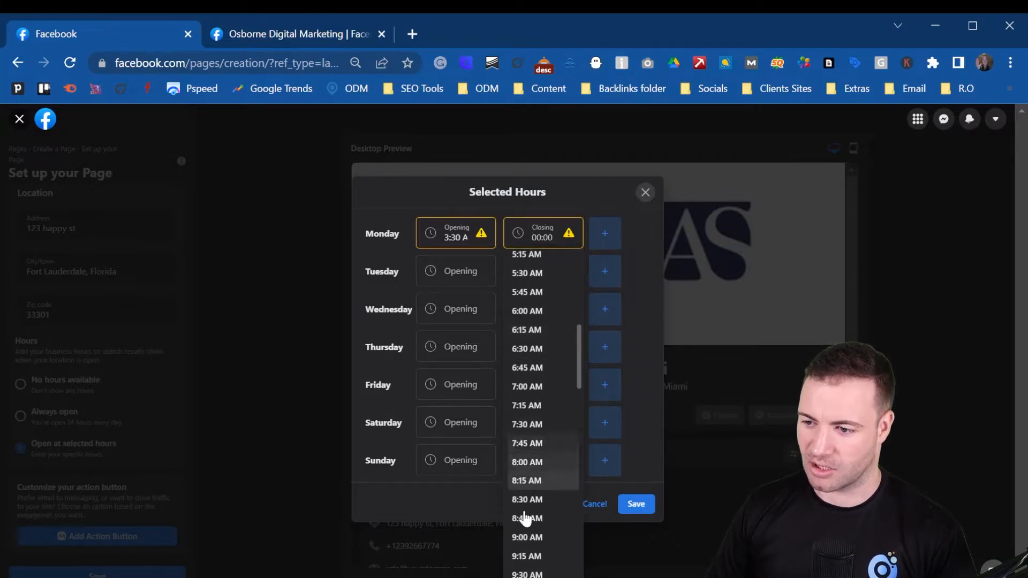
scroll(535, 482, "down", 10)
left_click(531, 461)
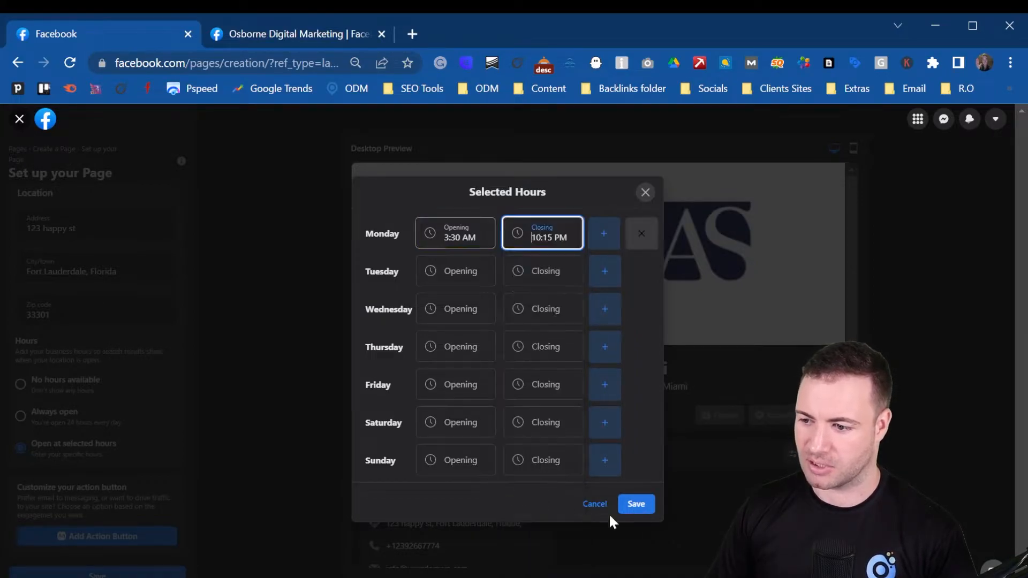
left_click(637, 504)
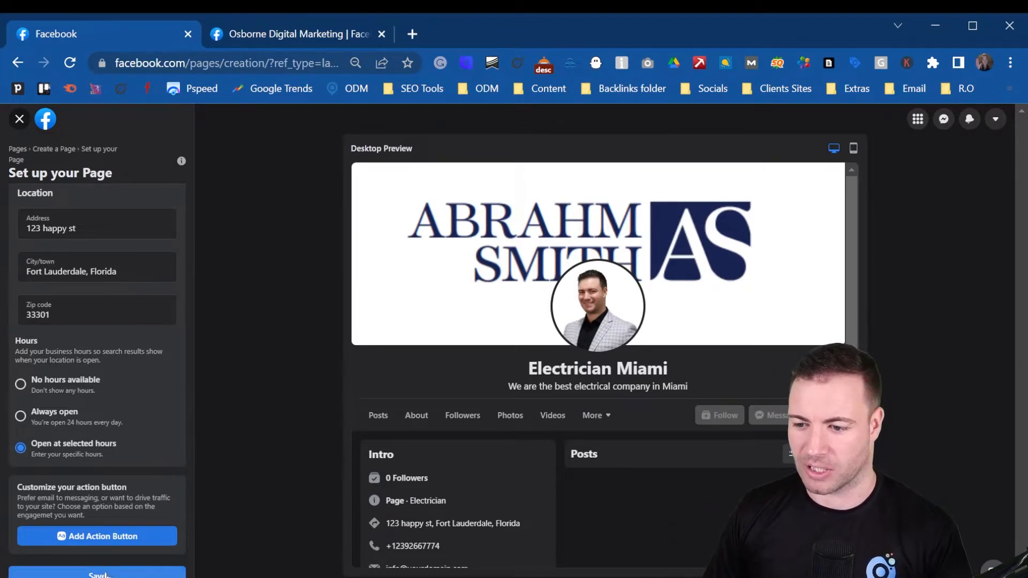
Step: Save the Page setup and view the finished Electrician Miami Page from the top
left_click(96, 574)
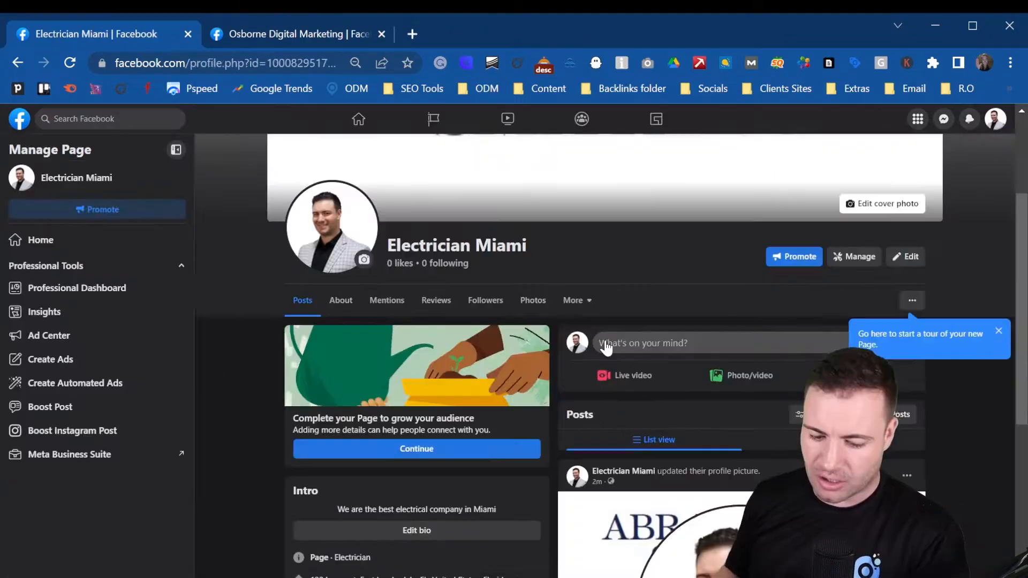
scroll(651, 243, "up", 3)
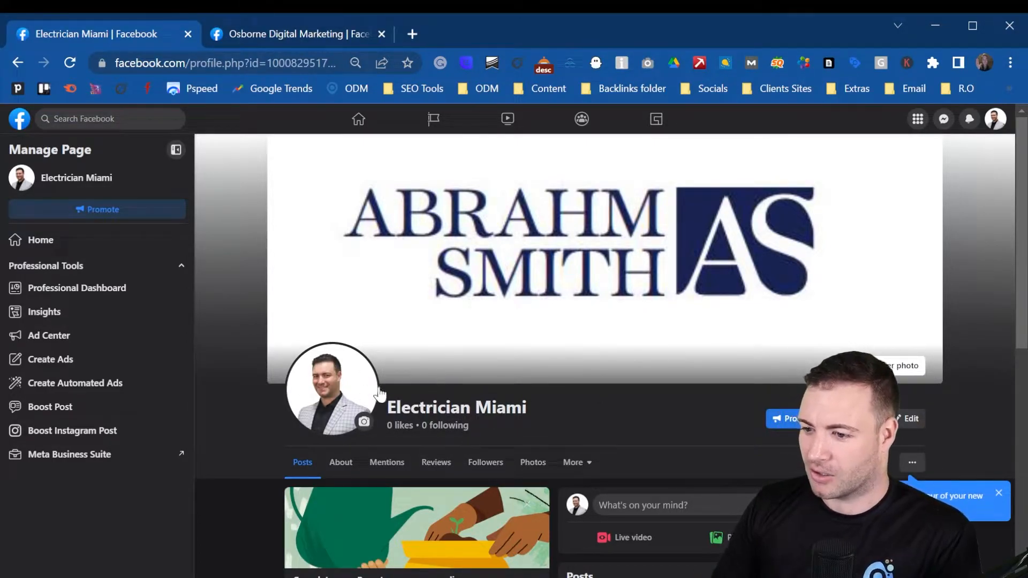
scroll(506, 308, "down", 5)
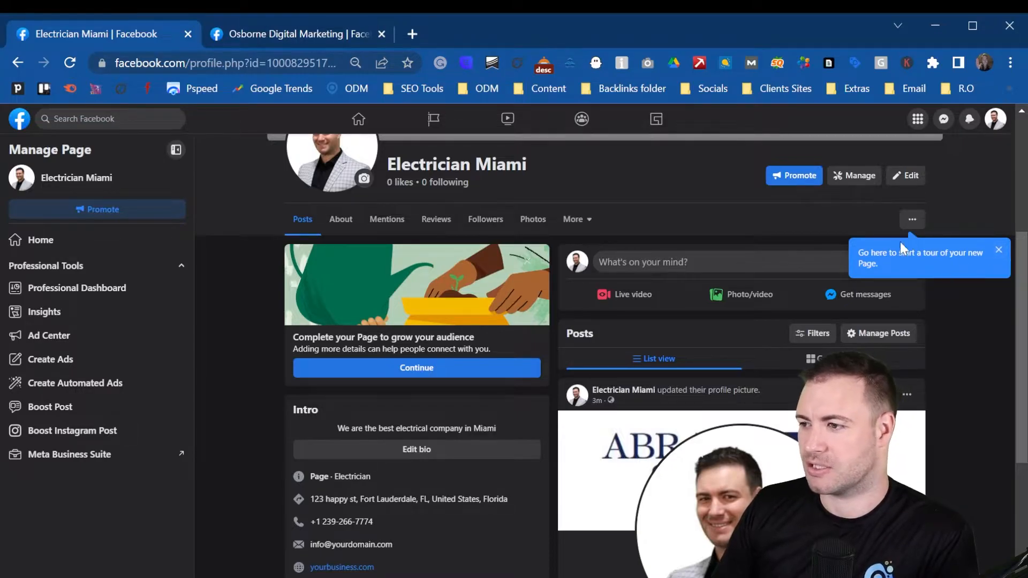
scroll(612, 333, "down", 3)
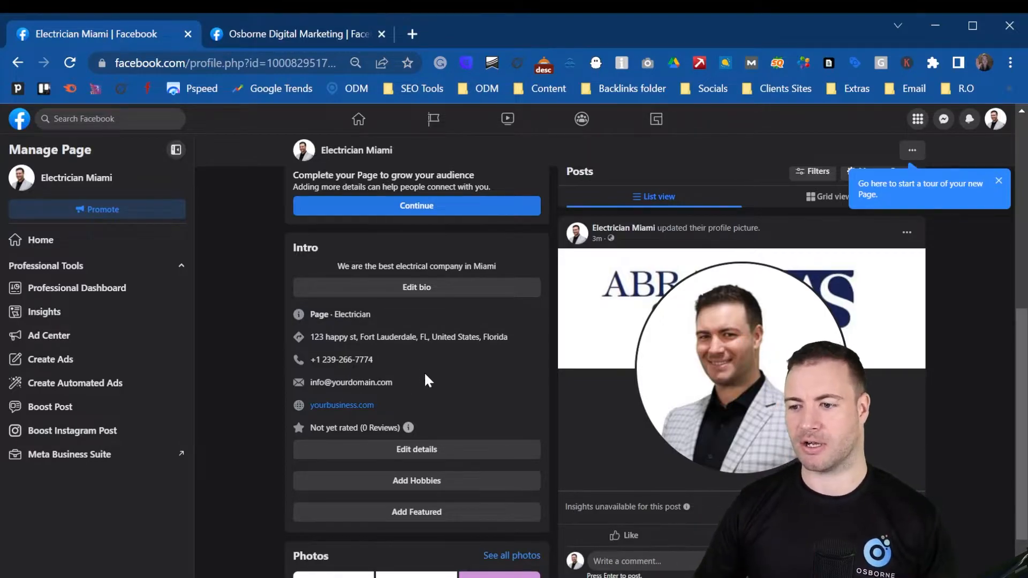
left_click(435, 459)
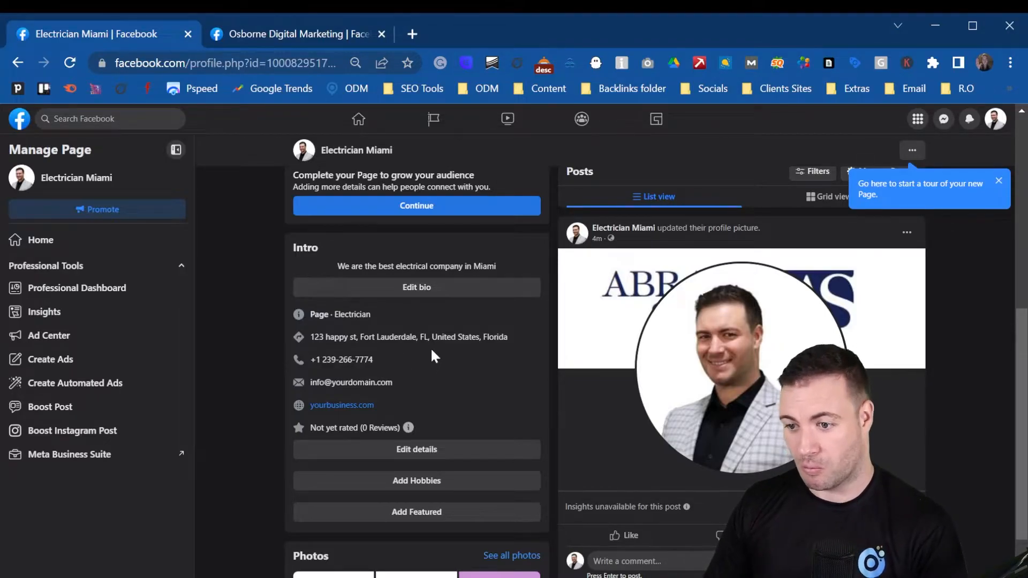
scroll(432, 342, "down", 2)
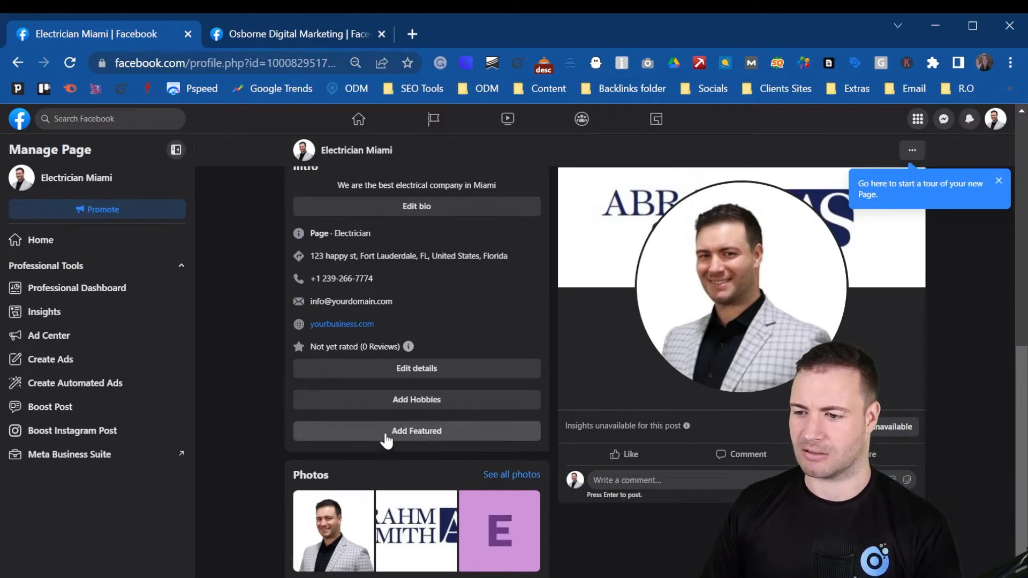
scroll(504, 395, "up", 10)
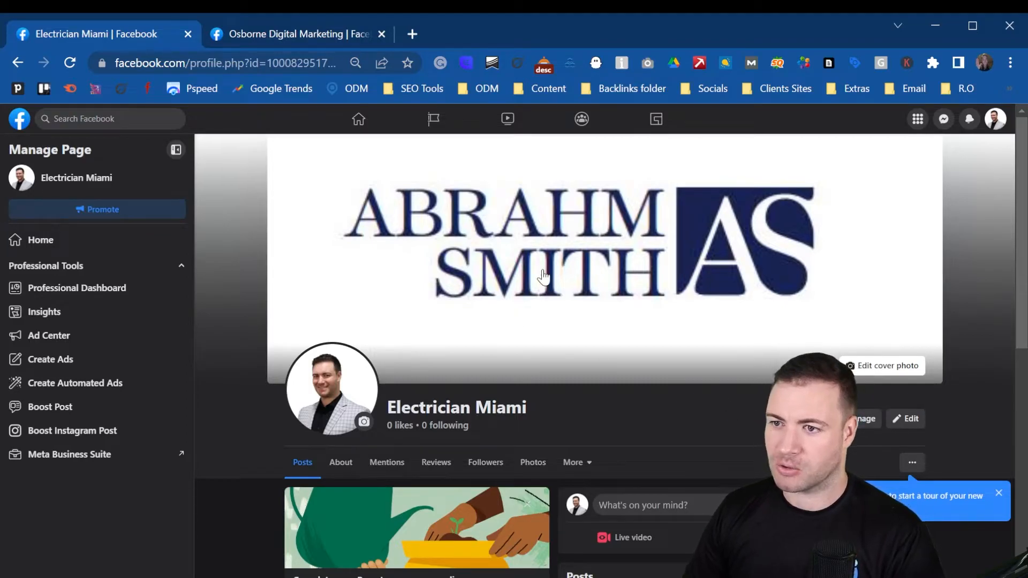
Step: Dismiss the new Page welcome and notification prompts and start using Electrician Miami
left_click(263, 32)
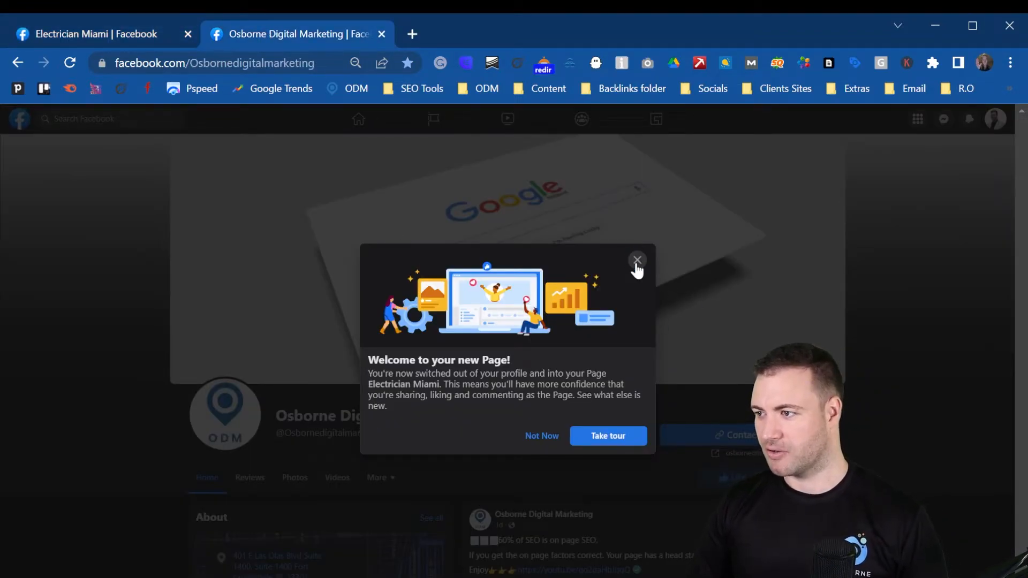
left_click(637, 261)
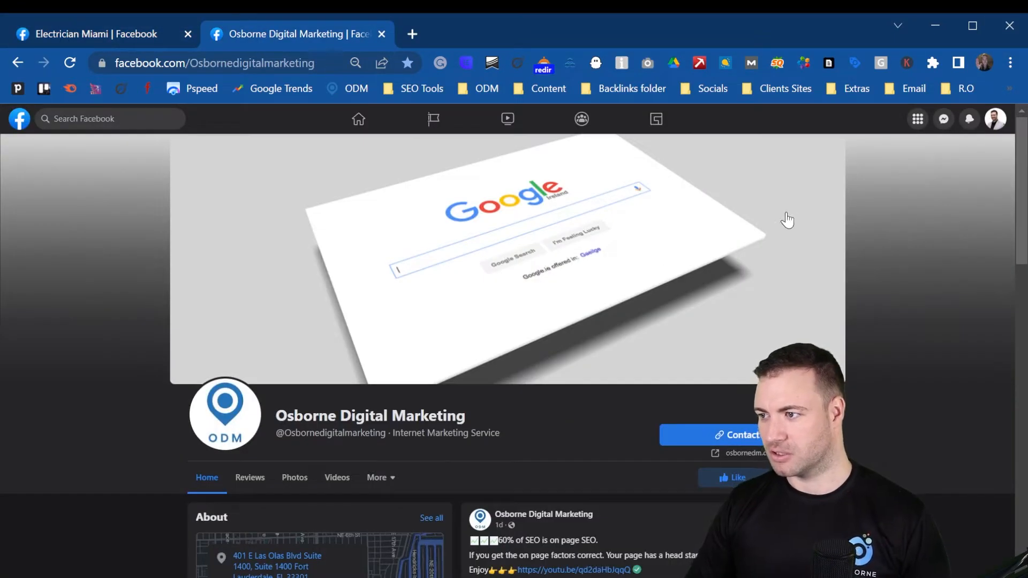
left_click(996, 120)
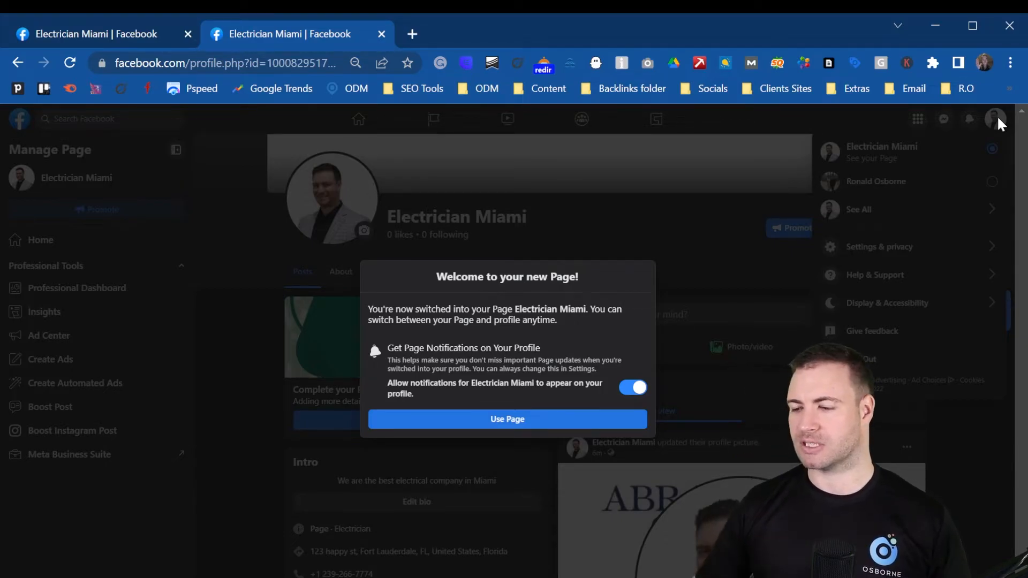
left_click(632, 387)
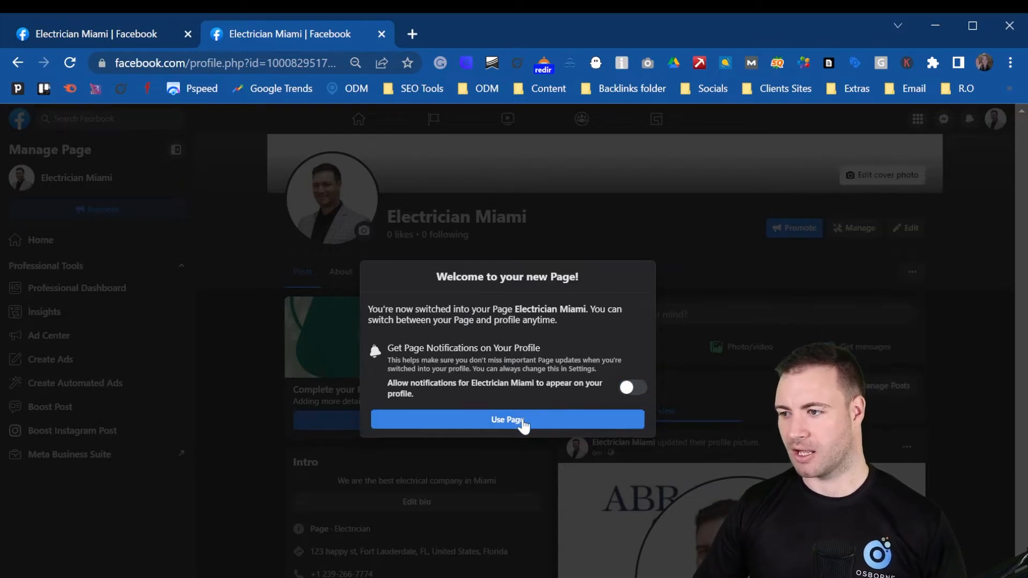
left_click(523, 421)
Step: Switch back to the personal profile and open Osborne Digital Marketing from the managed pages
left_click(998, 120)
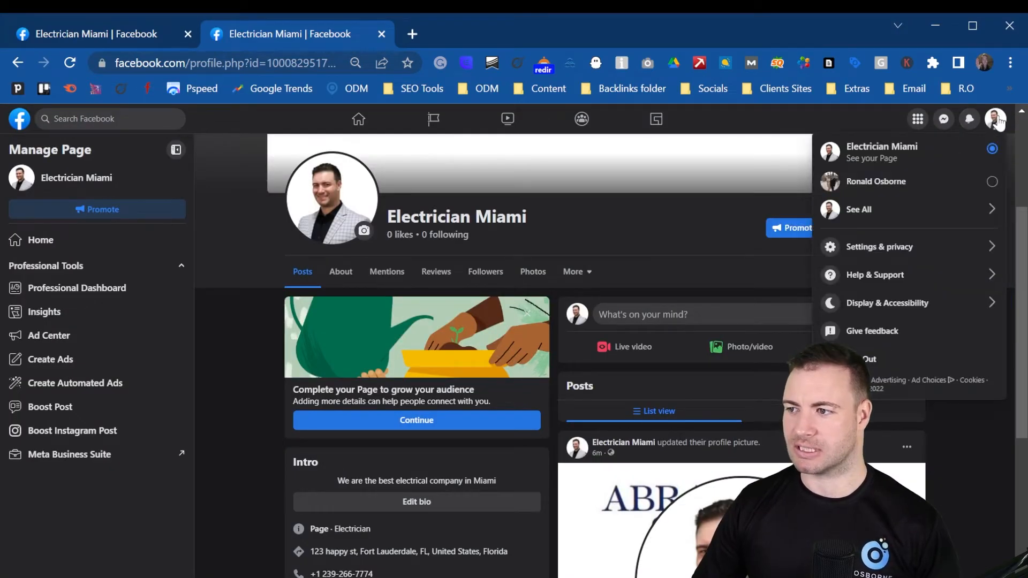
left_click(875, 183)
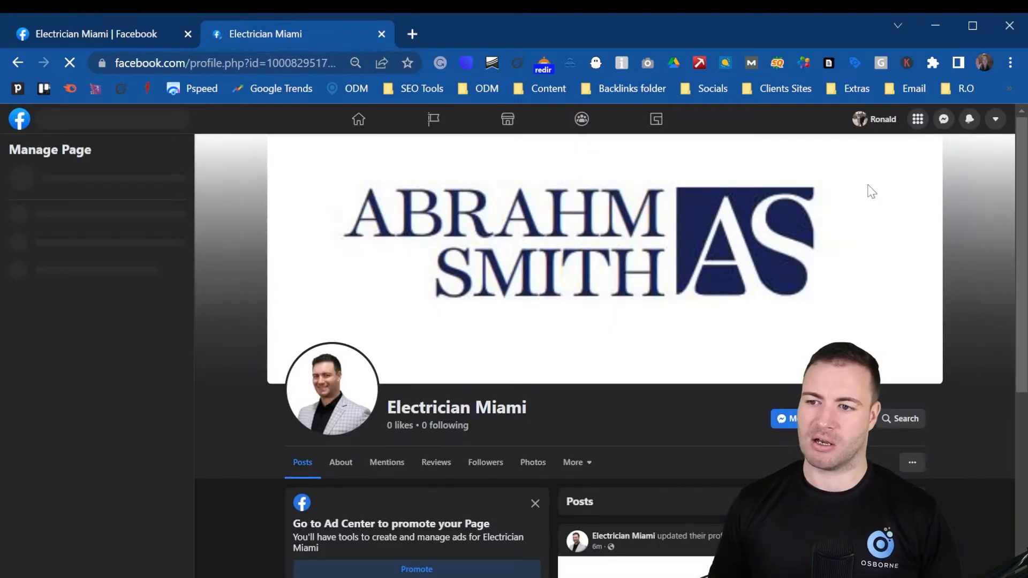
scroll(371, 202, "down", 3)
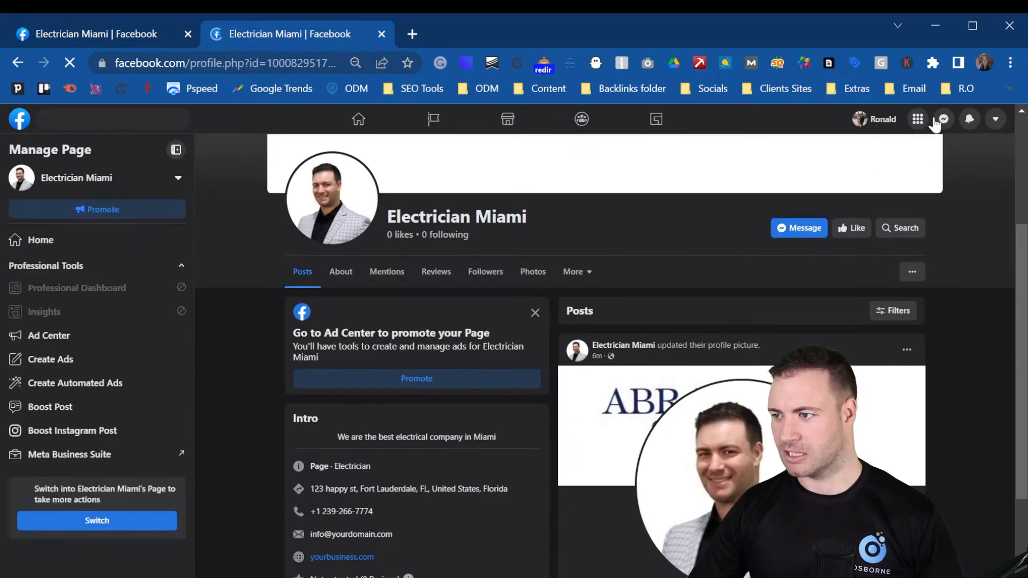
left_click(105, 179)
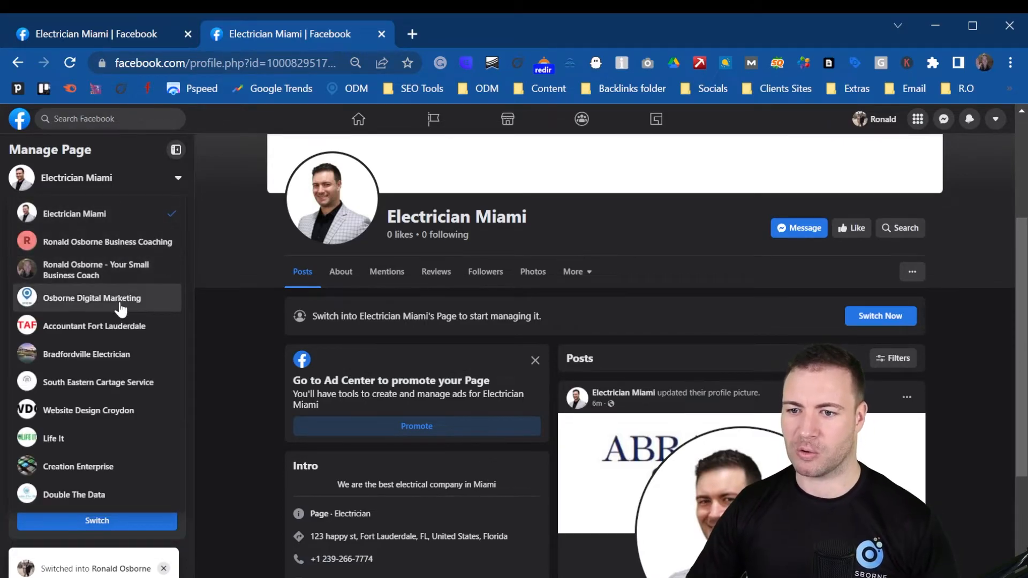
left_click(124, 300)
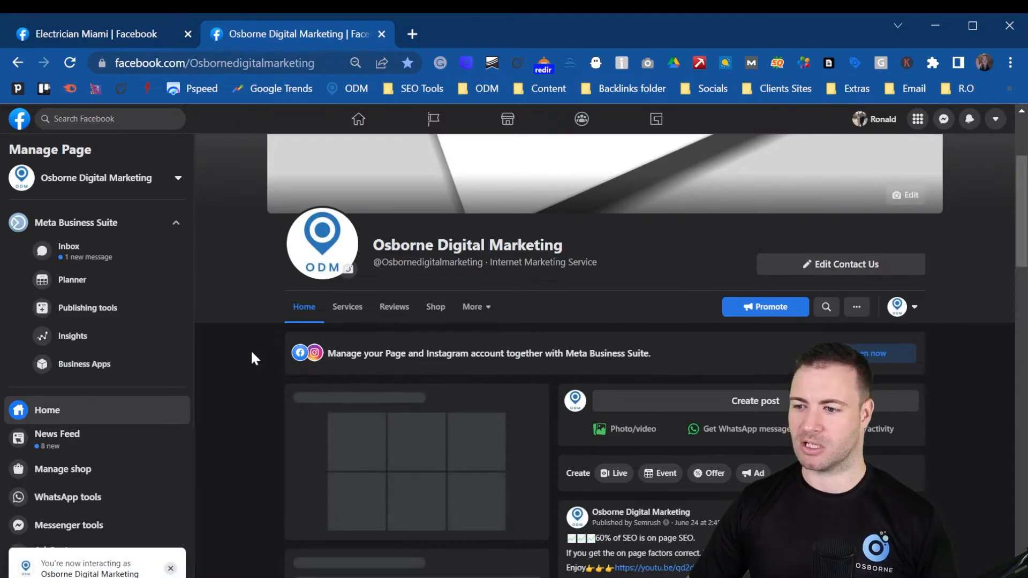
scroll(235, 369, "down", 10)
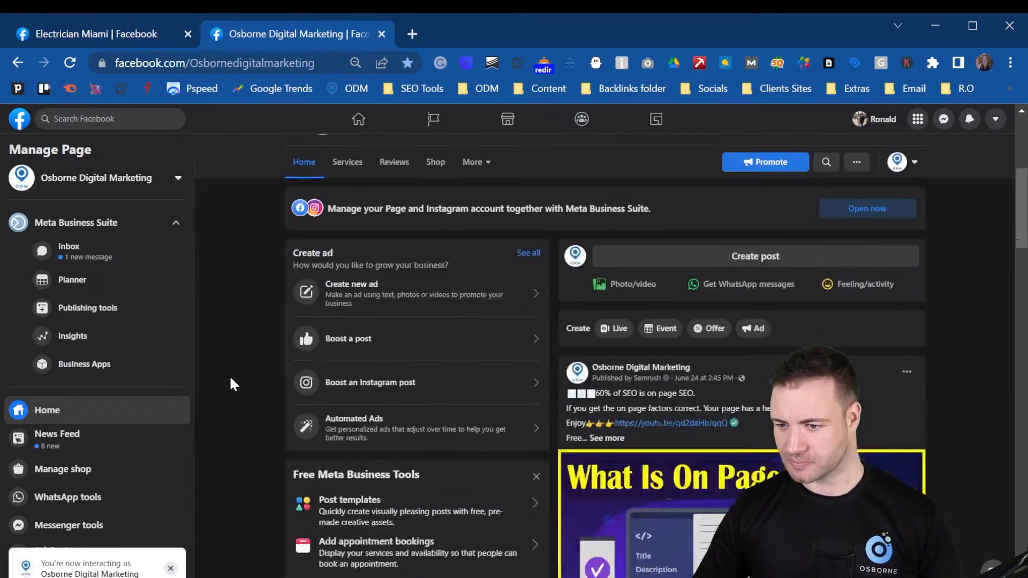
scroll(242, 373, "up", 7)
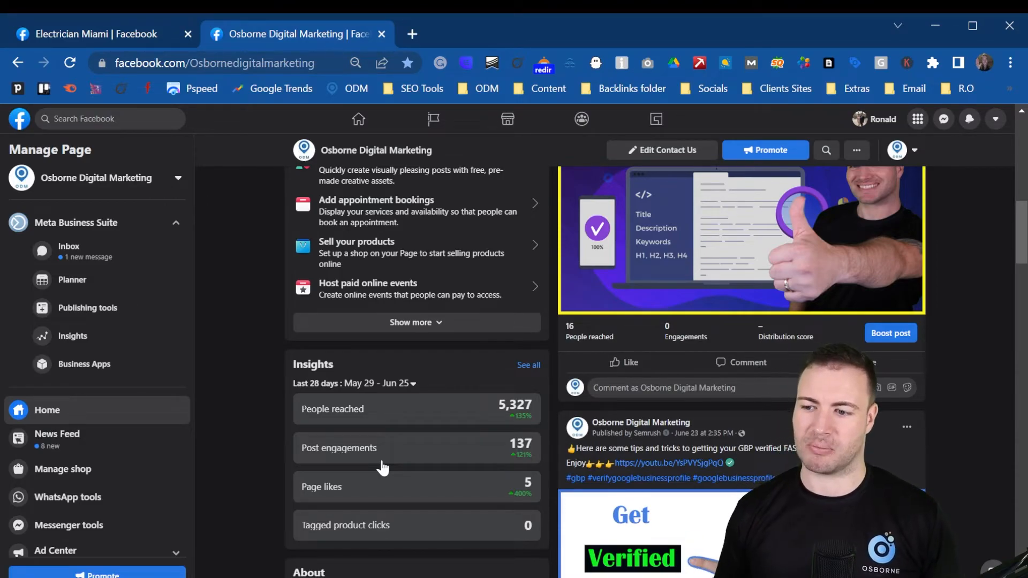
scroll(262, 410, "up", 5)
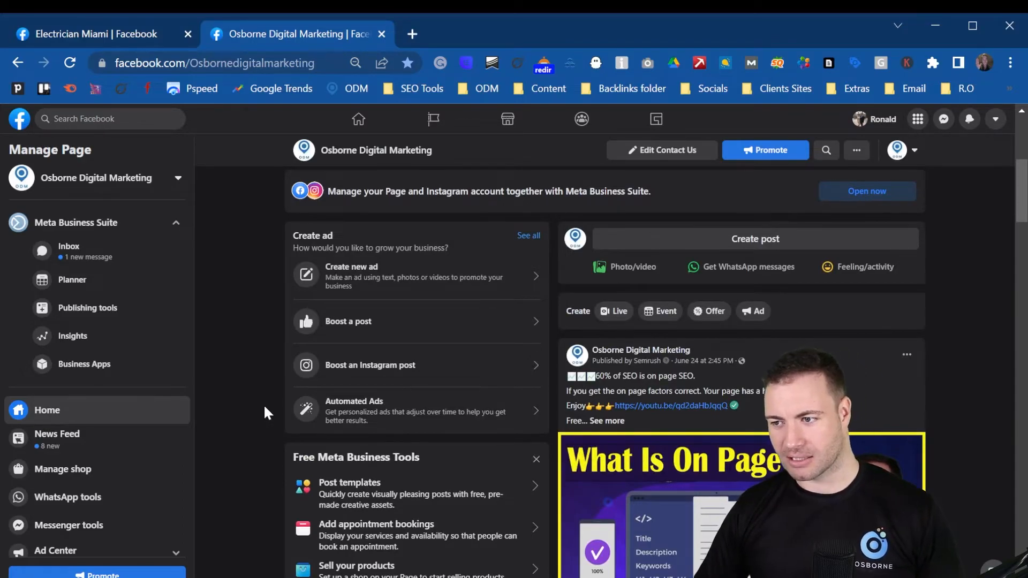
scroll(278, 401, "down", 5)
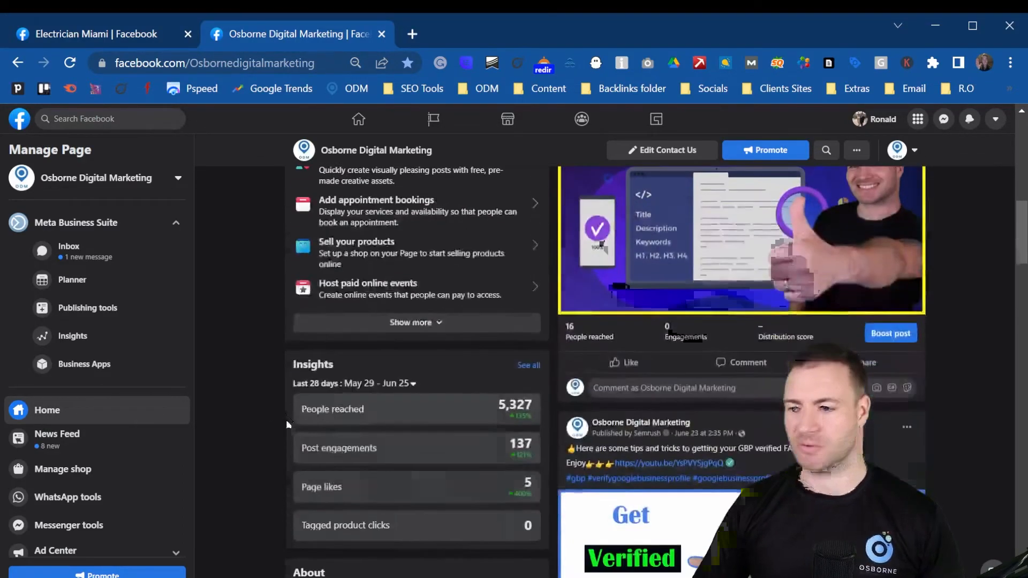
scroll(284, 420, "down", 12)
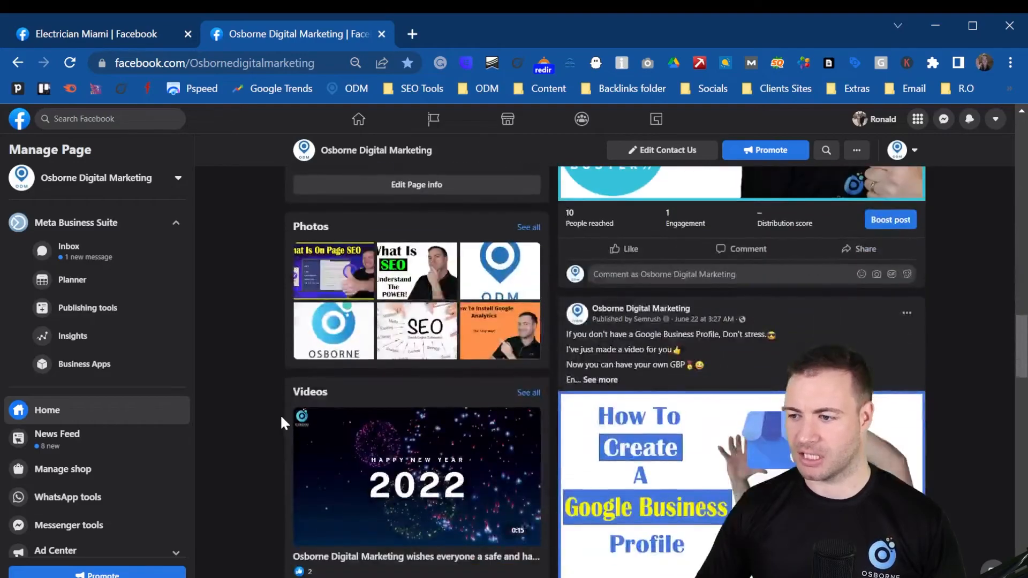
scroll(281, 413, "down", 2)
scroll(636, 362, "down", 10)
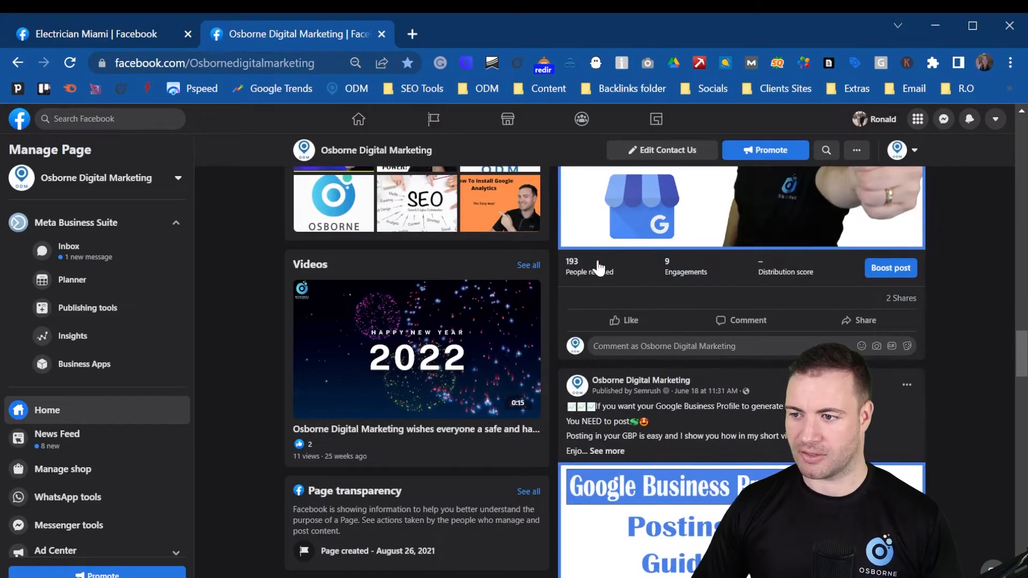
scroll(680, 216, "down", 2)
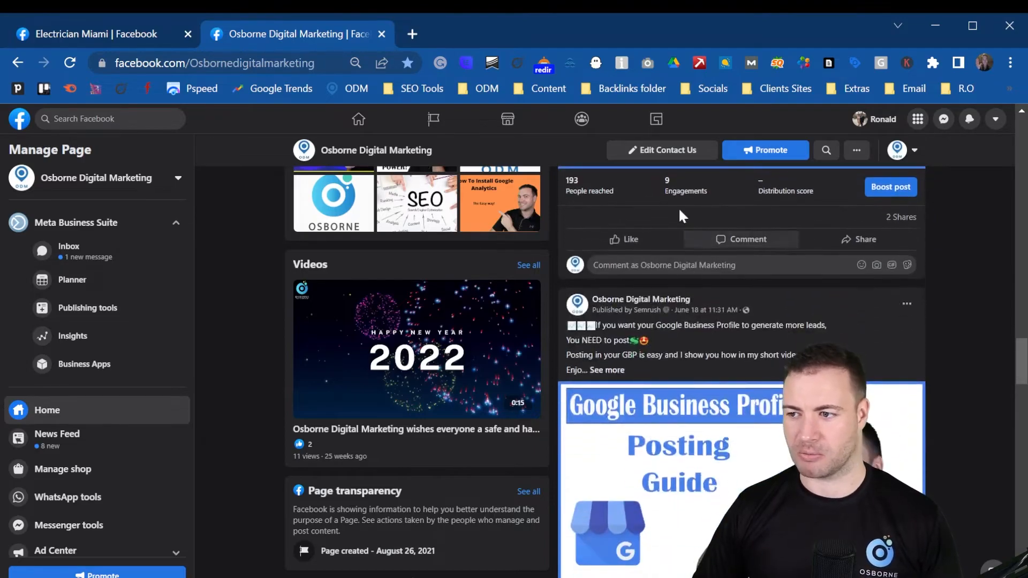
scroll(669, 321, "down", 7)
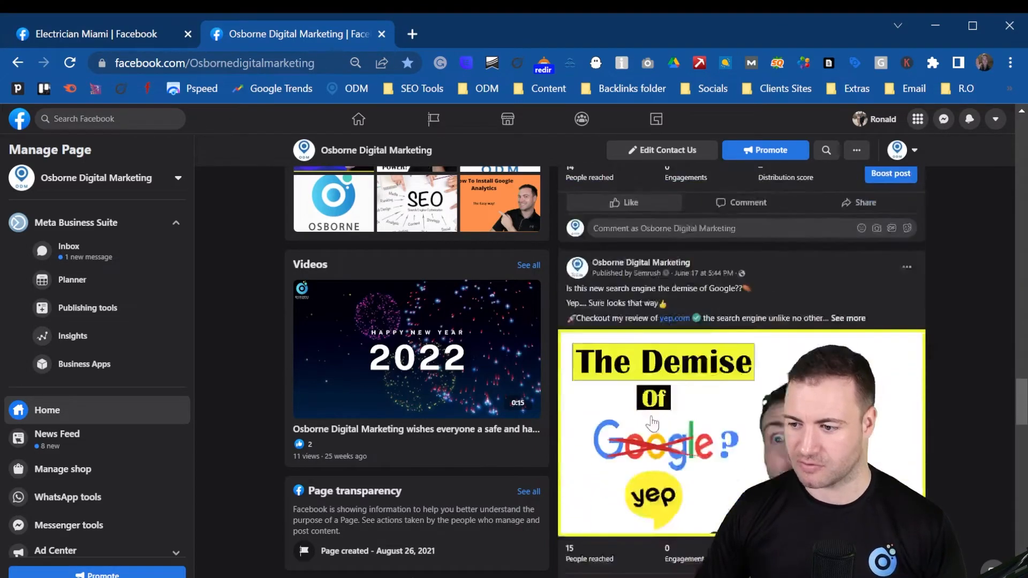
scroll(652, 424, "down", 15)
scroll(638, 348, "down", 8)
scroll(627, 364, "down", 10)
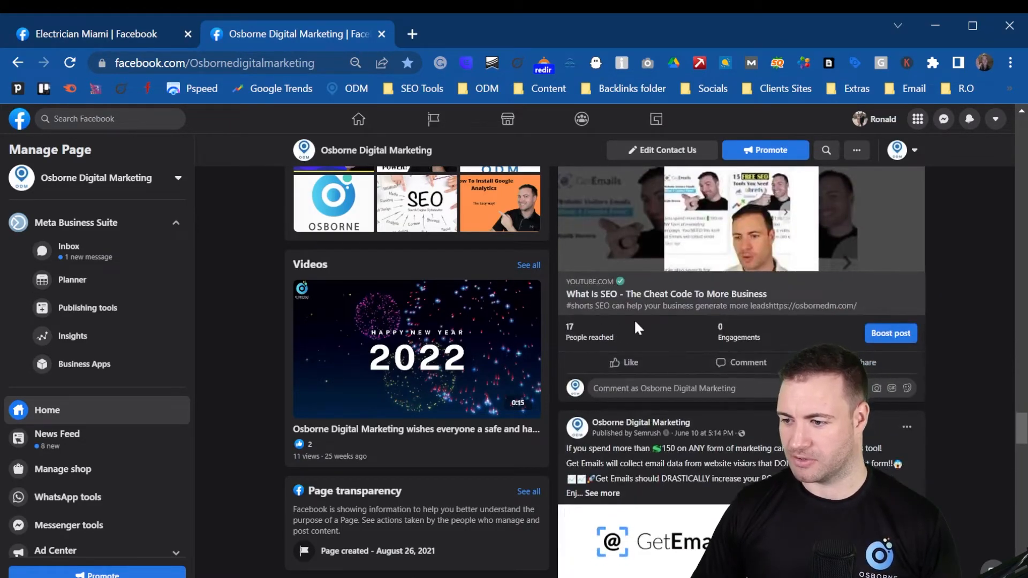
scroll(635, 326, "down", 15)
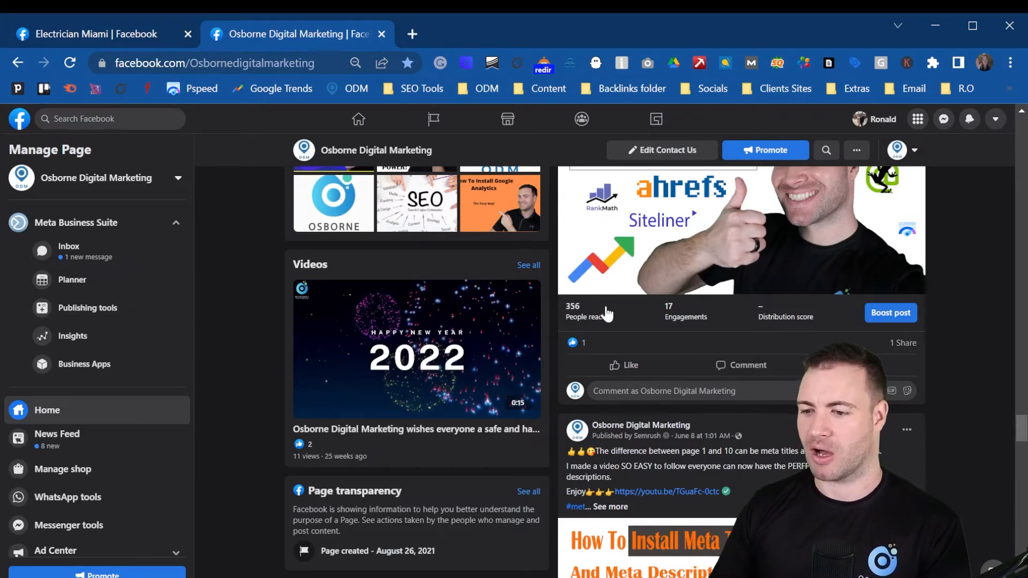
scroll(247, 298, "up", 5)
scroll(247, 294, "up", 5)
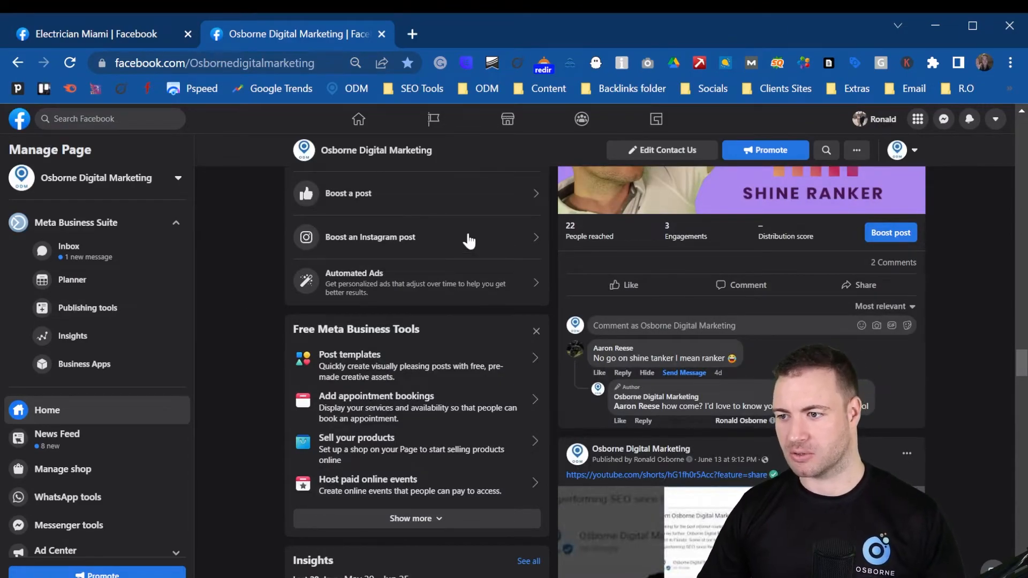
scroll(717, 375, "up", 5)
scroll(715, 381, "up", 5)
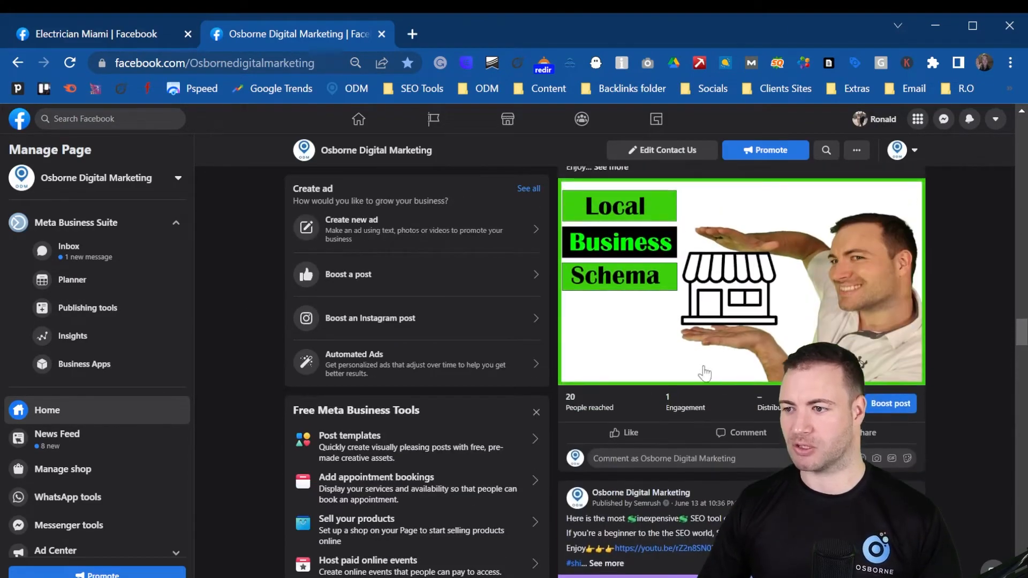
scroll(762, 362, "up", 5)
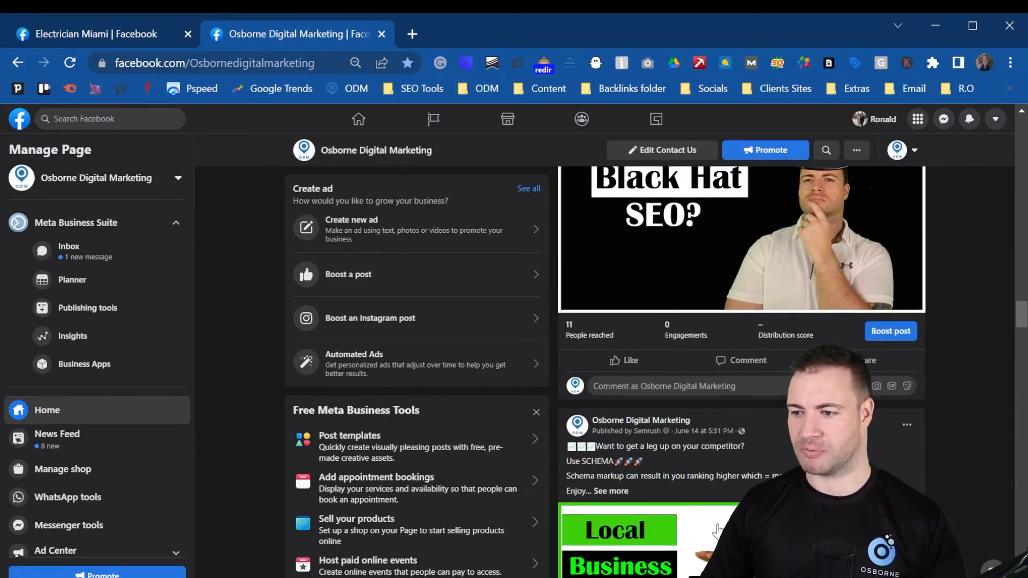
scroll(719, 529, "up", 5)
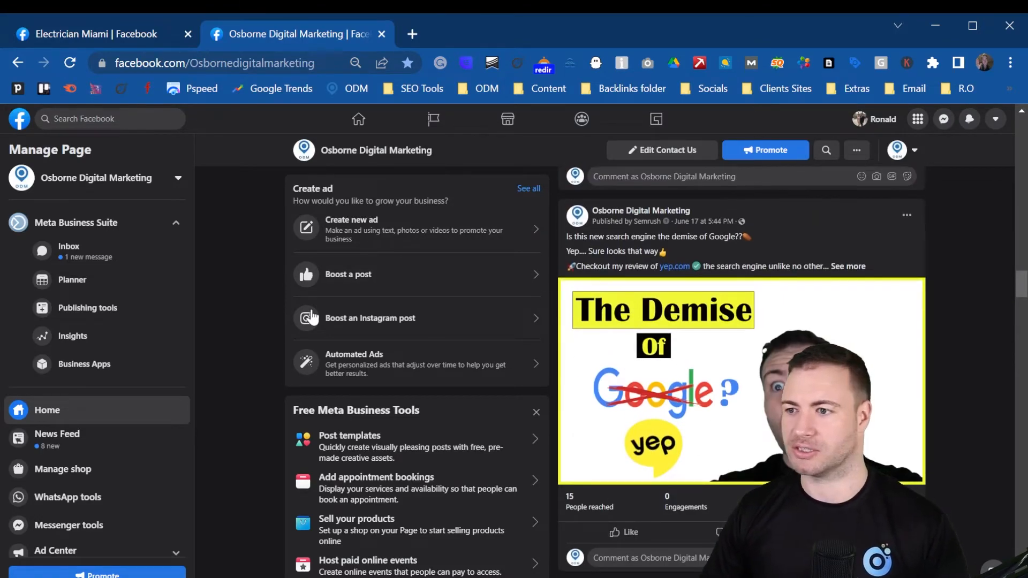
scroll(314, 318, "up", 10)
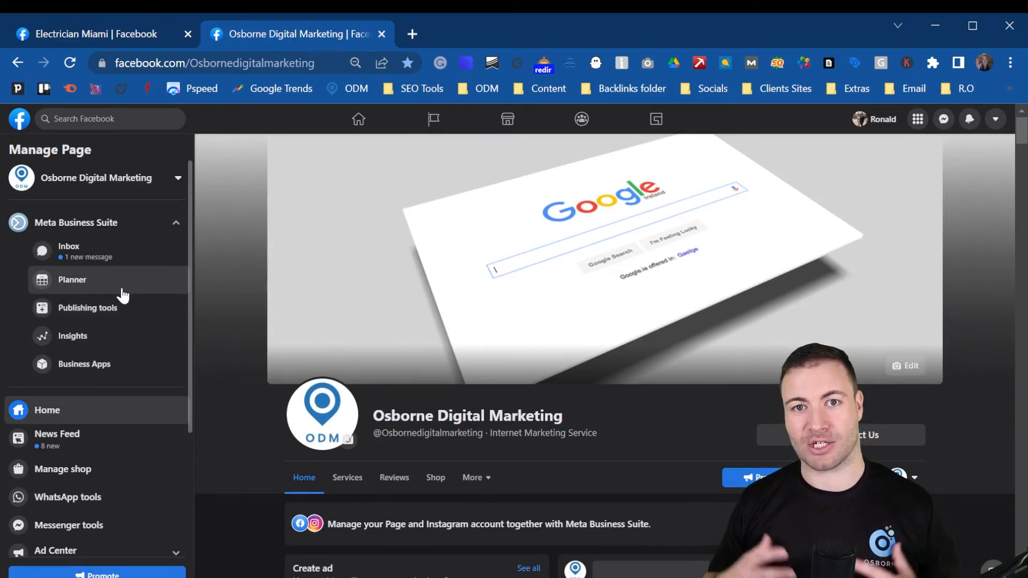
Step: Open Insights for Osborne Digital Marketing, close the welcome popup, and scroll to the audience age-gender charts
left_click(86, 340)
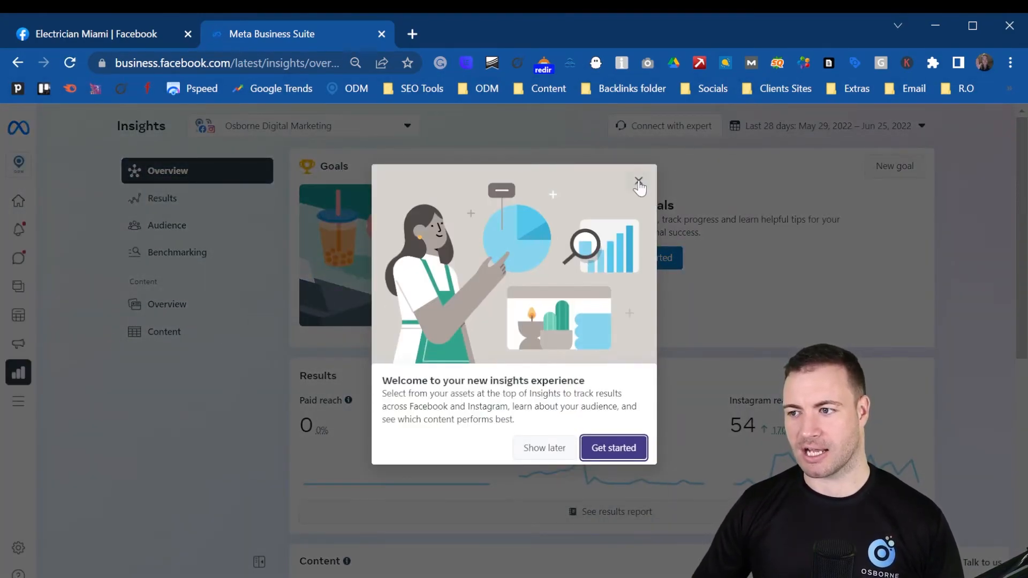
left_click(638, 181)
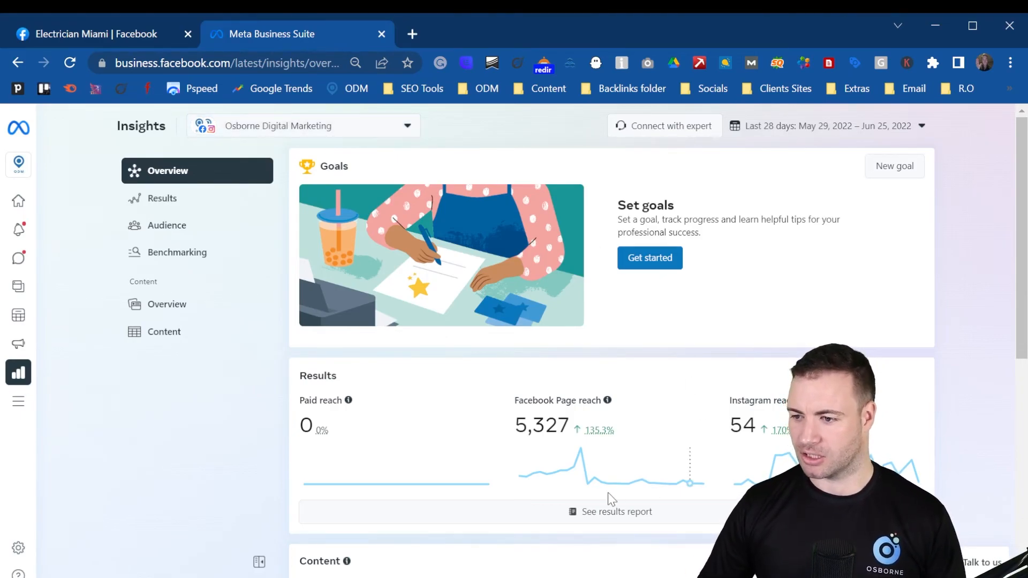
mouse_move(579, 475)
scroll(583, 471, "down", 2)
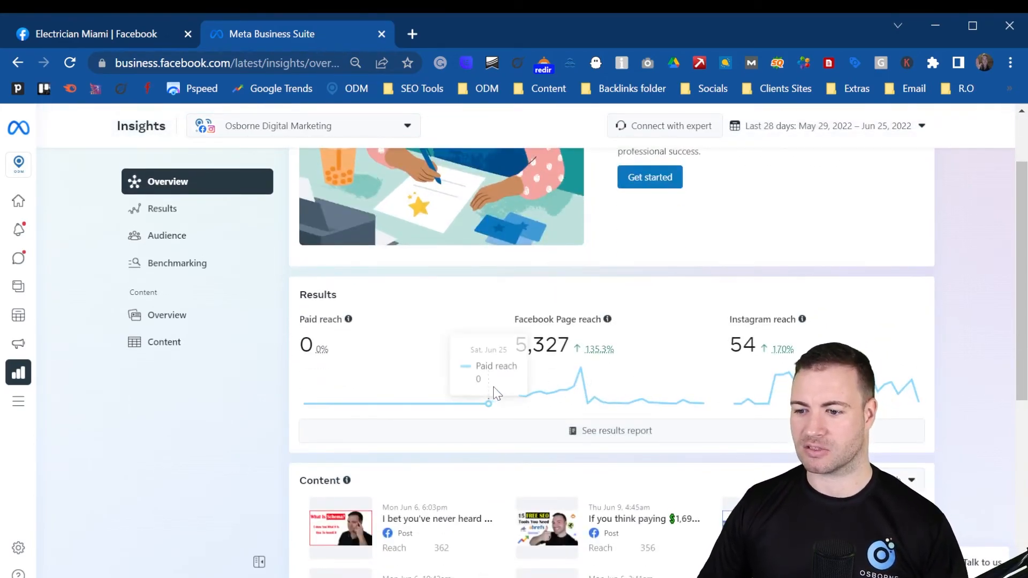
scroll(491, 394, "down", 2)
scroll(417, 343, "down", 2)
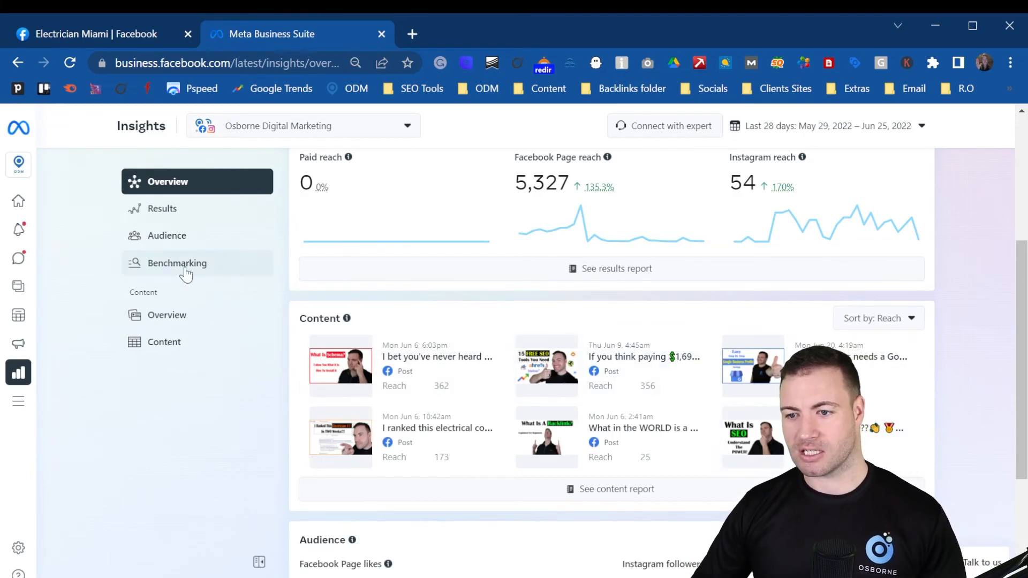
scroll(518, 425, "down", 4)
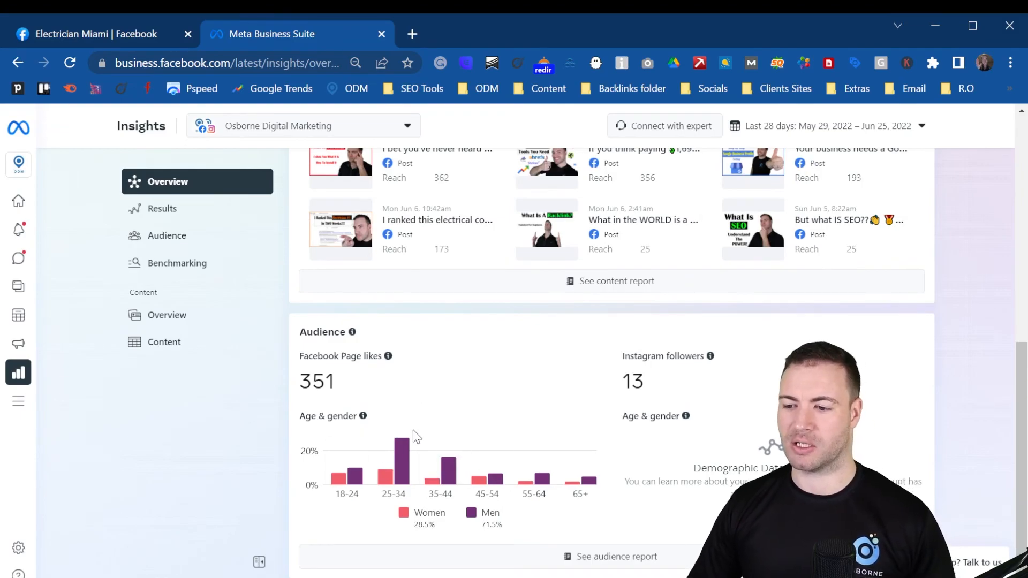
mouse_move(414, 446)
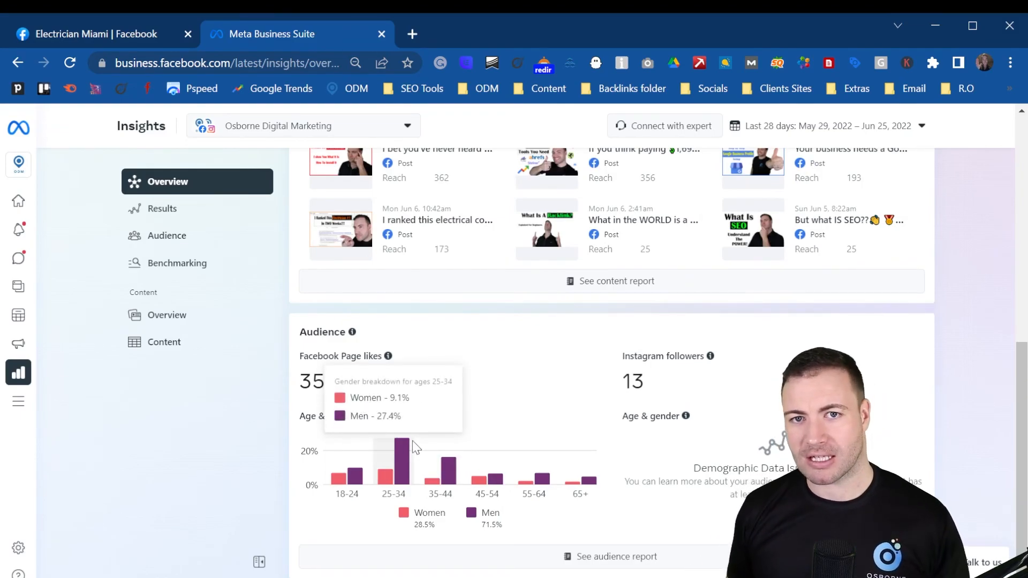